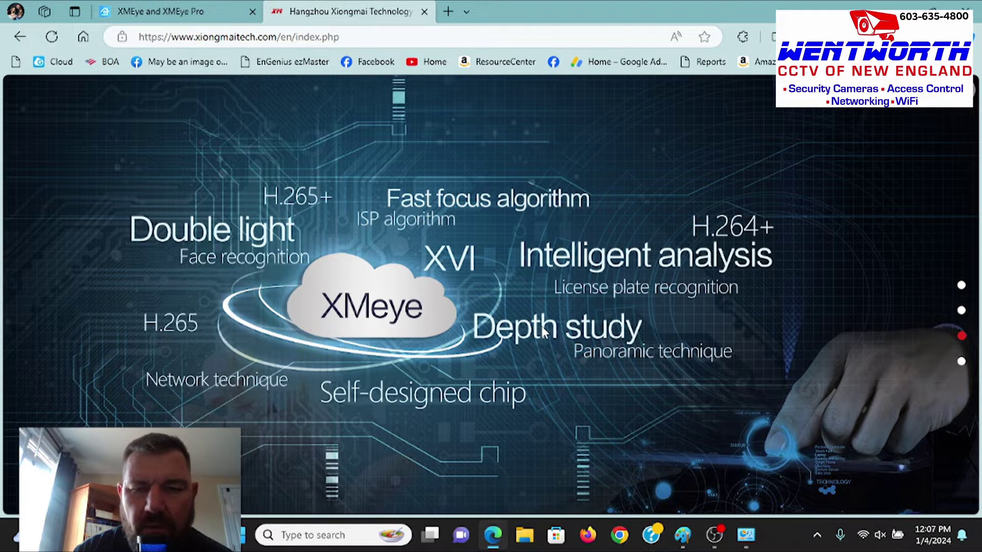
- Scroll back up to the XM building section, then switch to the XMEye and XMEye Pro tab
scroll(542, 327, up, 1)
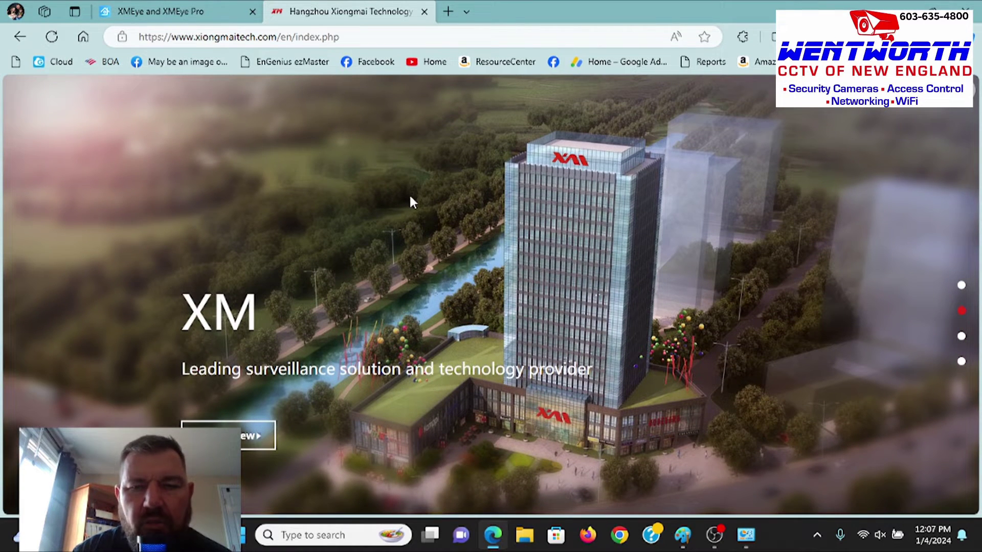
click(179, 10)
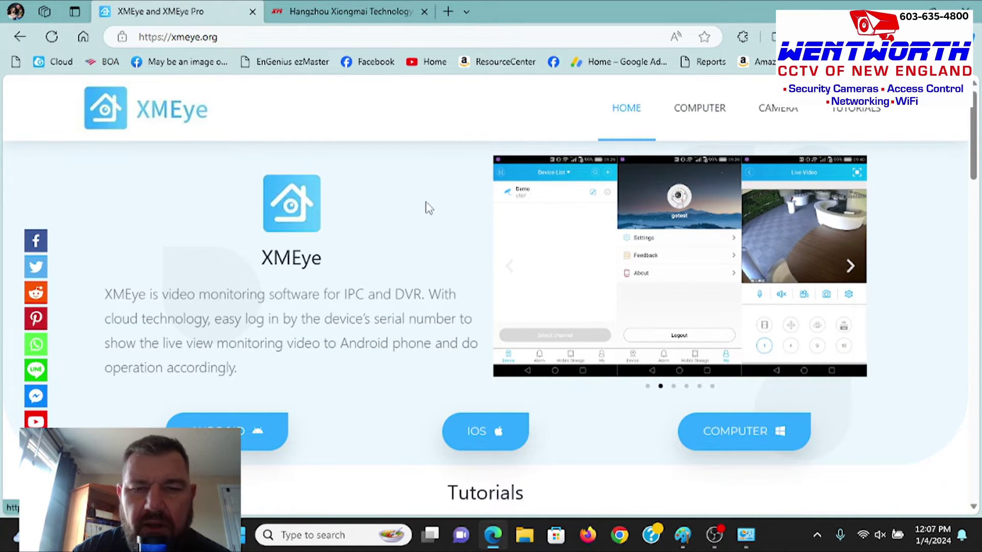
- Browse the xmeye.org home page and open its COMPUTER (XMEye for PC) page
scroll(427, 210, down, 1)
scroll(605, 447, down, 5)
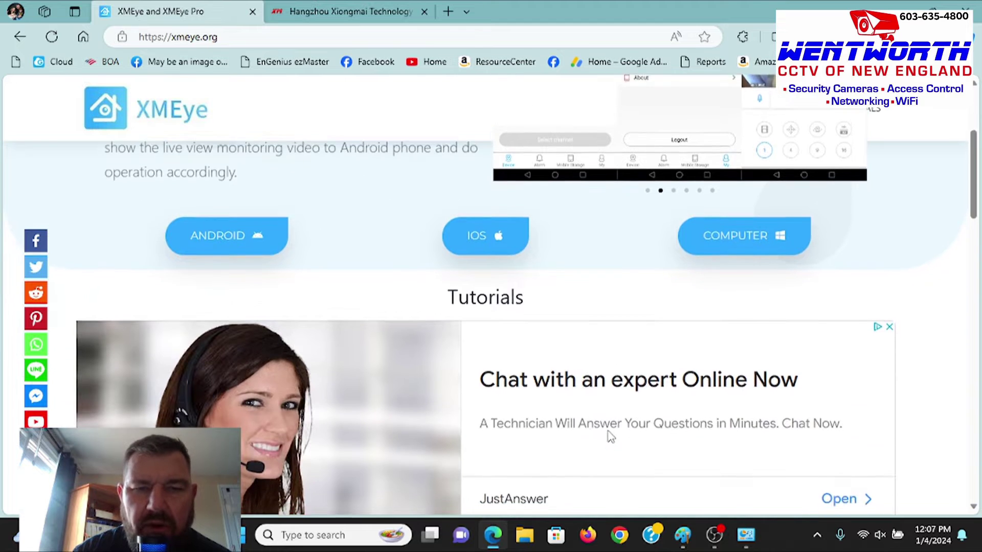
scroll(600, 424, down, 4)
scroll(599, 421, up, 9)
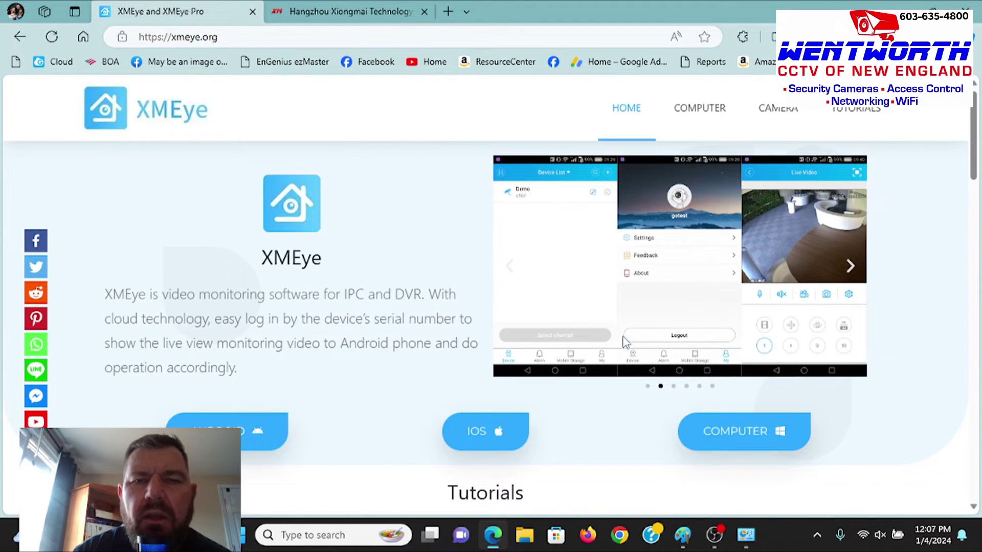
click(697, 115)
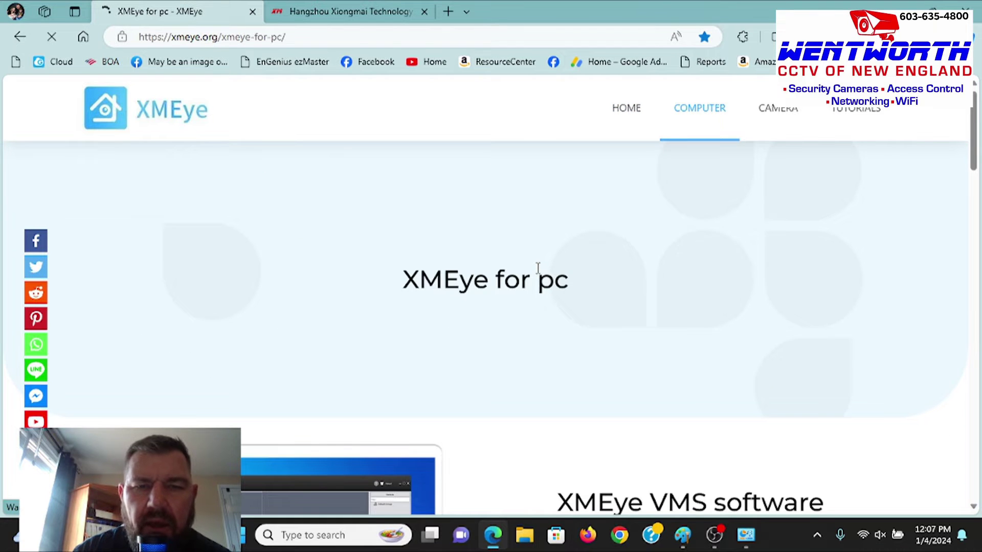
- Scroll to the XMEye VMS software section with its Windows and MAC OS downloads
scroll(596, 305, down, 4)
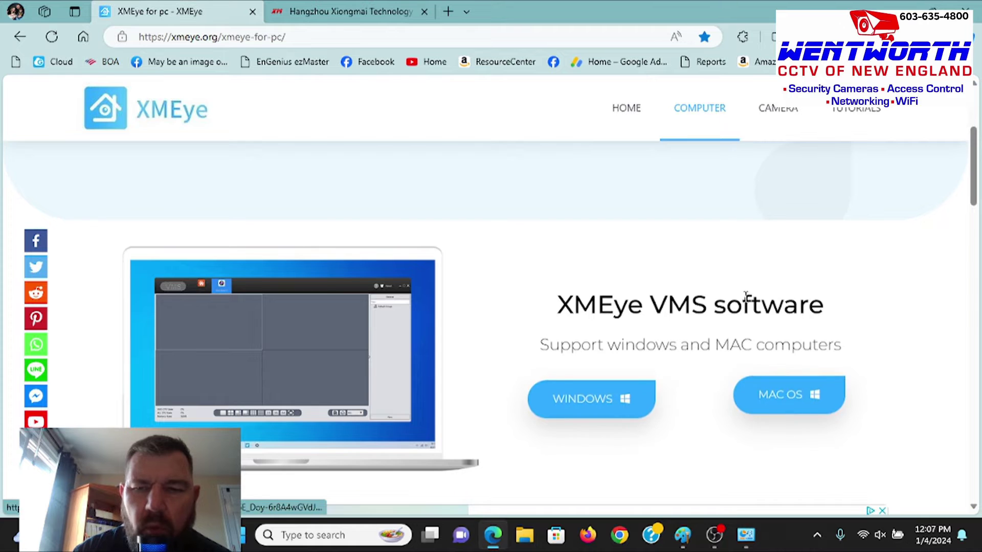
scroll(730, 263, down, 4)
scroll(698, 329, down, 10)
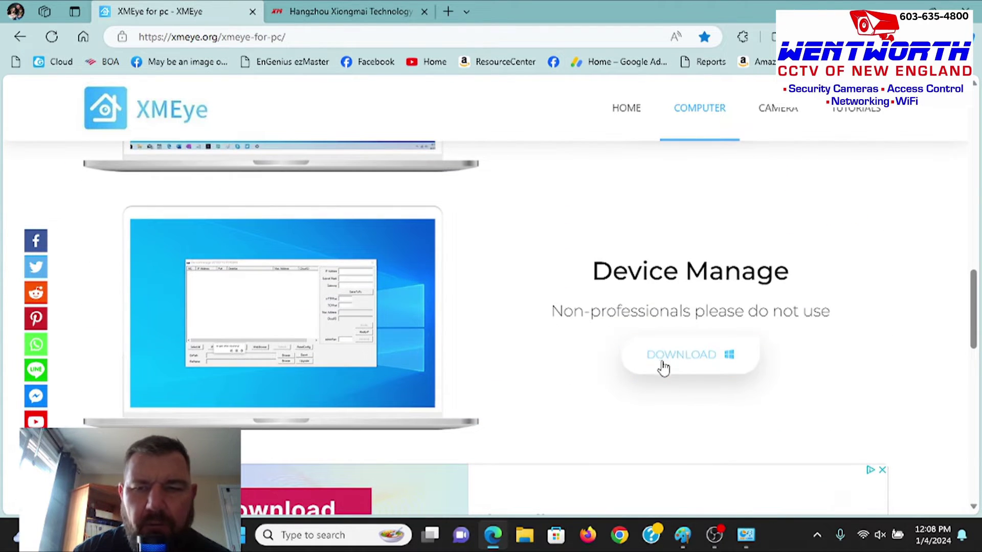
scroll(638, 229, down, 2)
scroll(637, 229, down, 2)
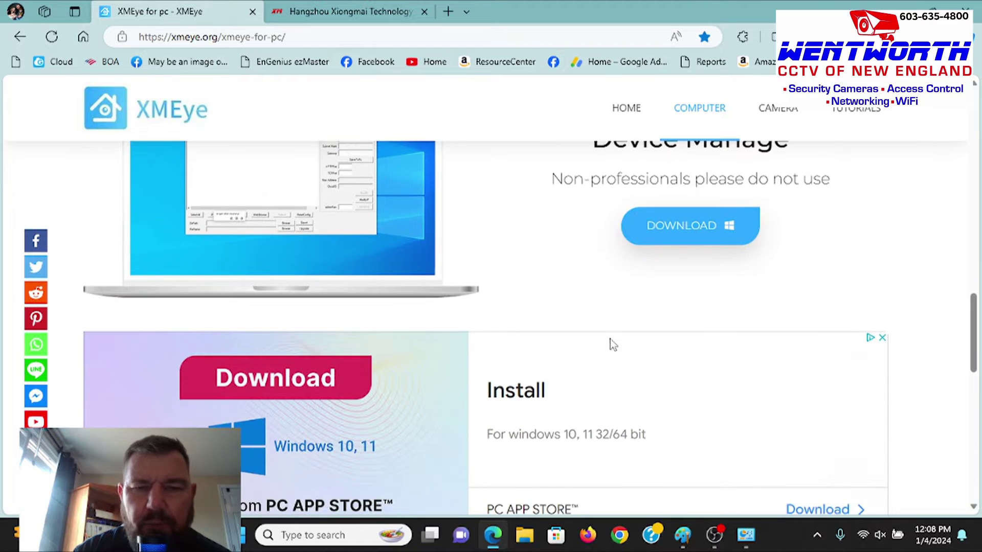
scroll(624, 326, up, 2)
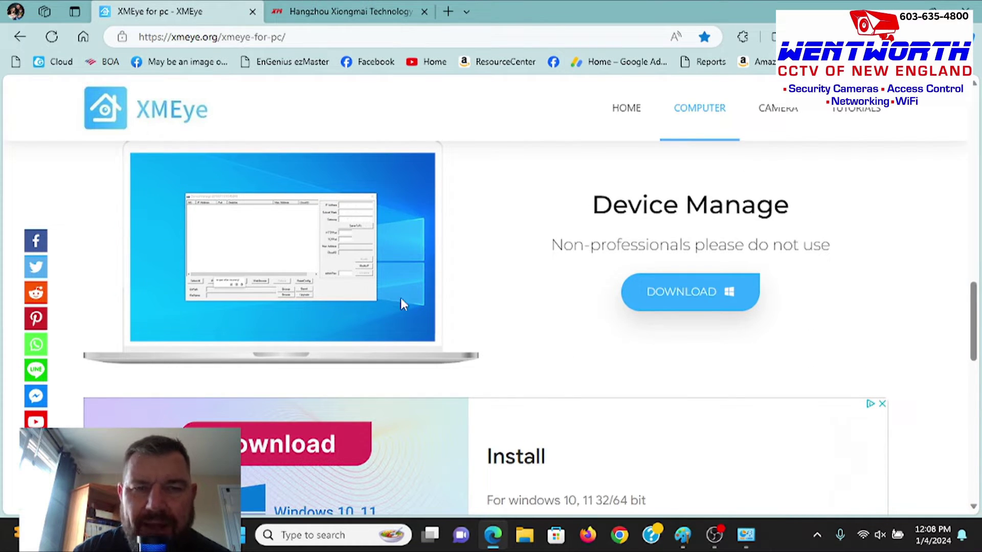
scroll(553, 381, up, 10)
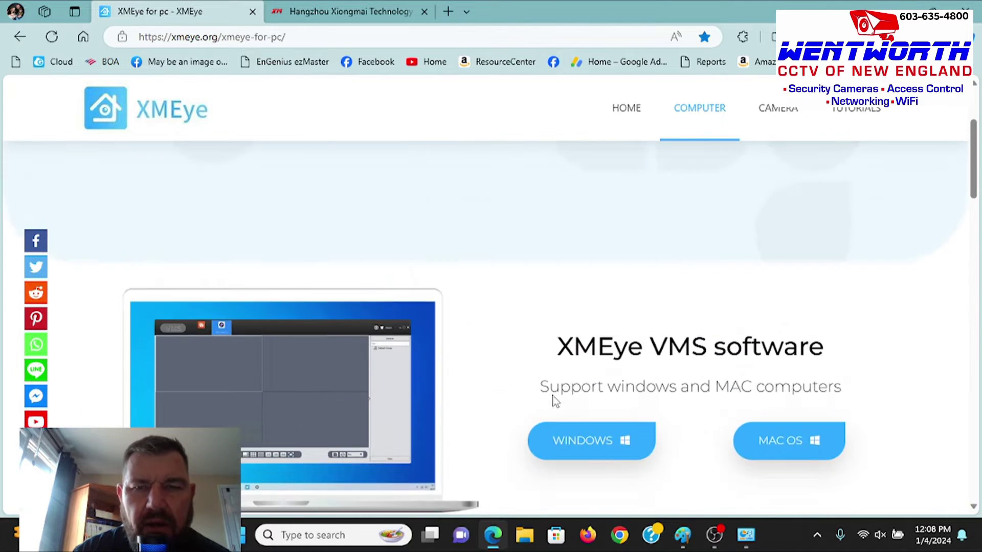
scroll(574, 291, down, 1)
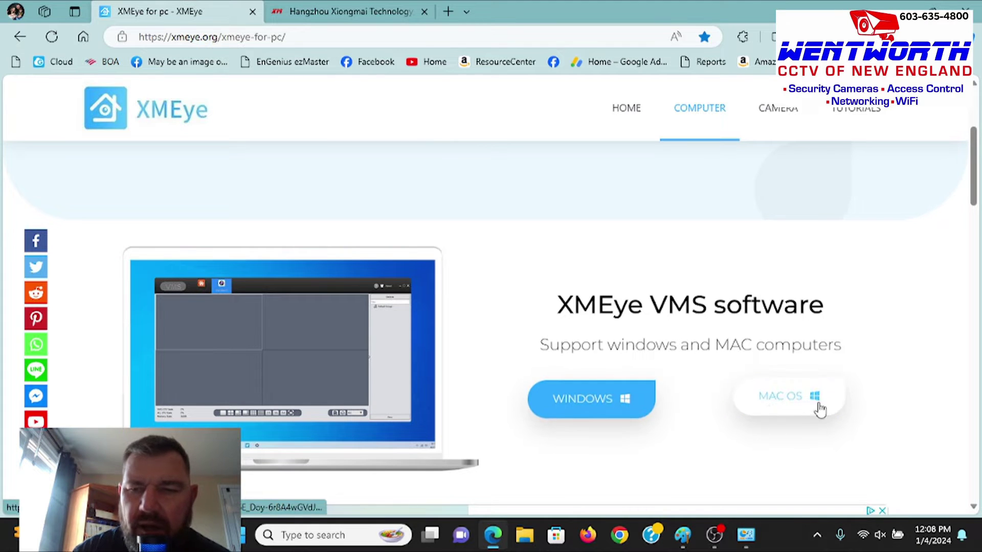
- Download the Windows installer XMeye_org_VMS_V2.0.1.18.T.20210810.exe (64.1 MB) from MEGA
click(588, 401)
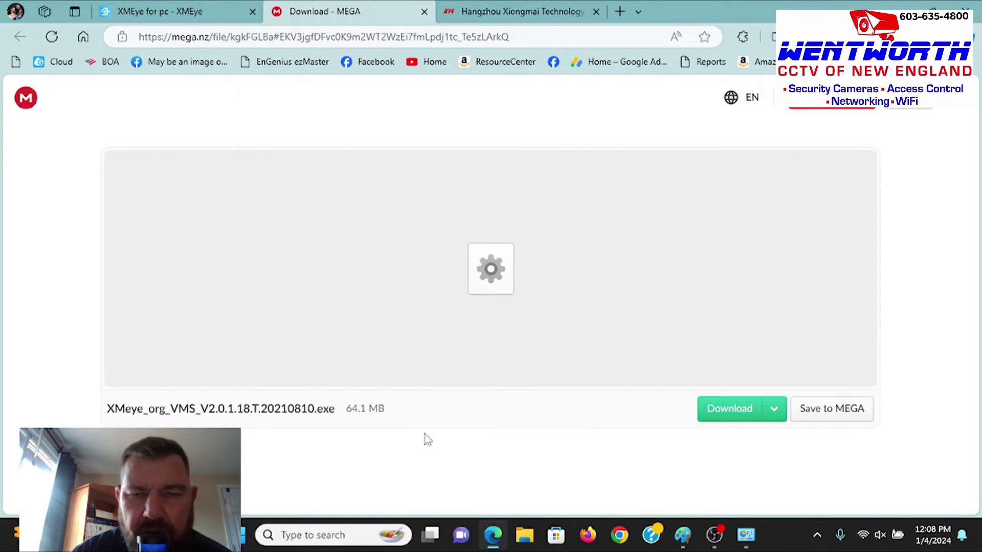
click(744, 409)
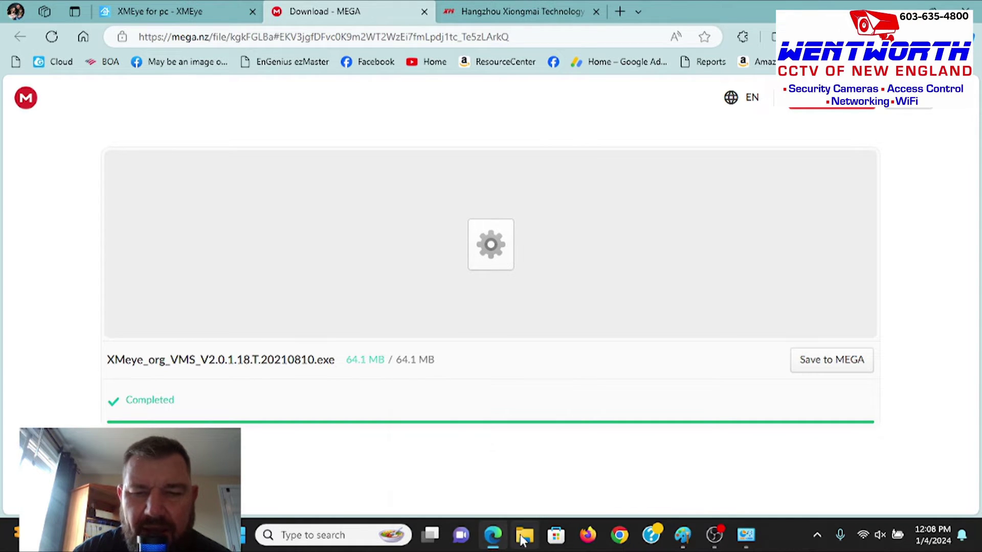
- Run the downloaded XMeye_org_VMS setup file from the Downloads folder in File Explorer
click(525, 535)
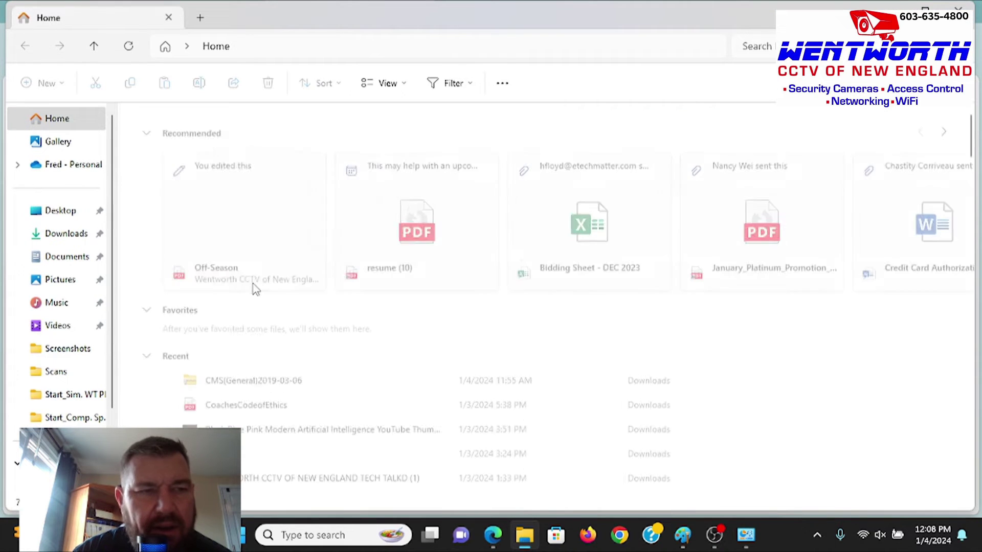
click(56, 240)
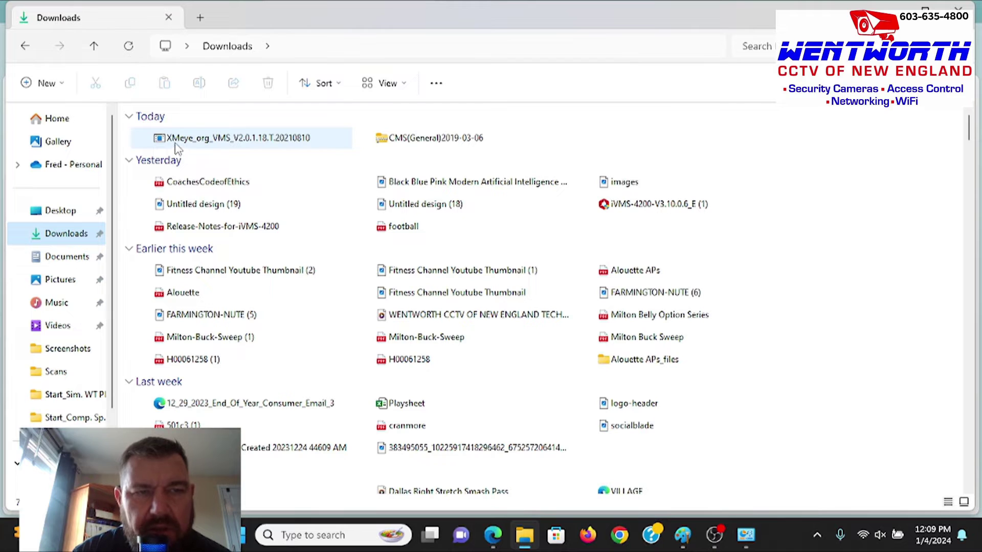
double_click(220, 146)
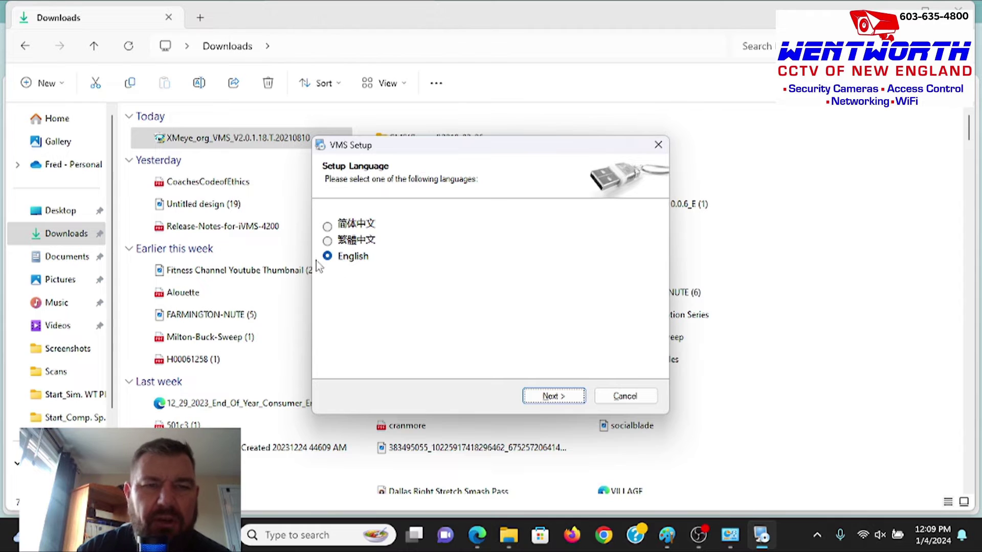
- Install VMS in English into the default C:\Program Files (x86)\VMS folder
click(552, 396)
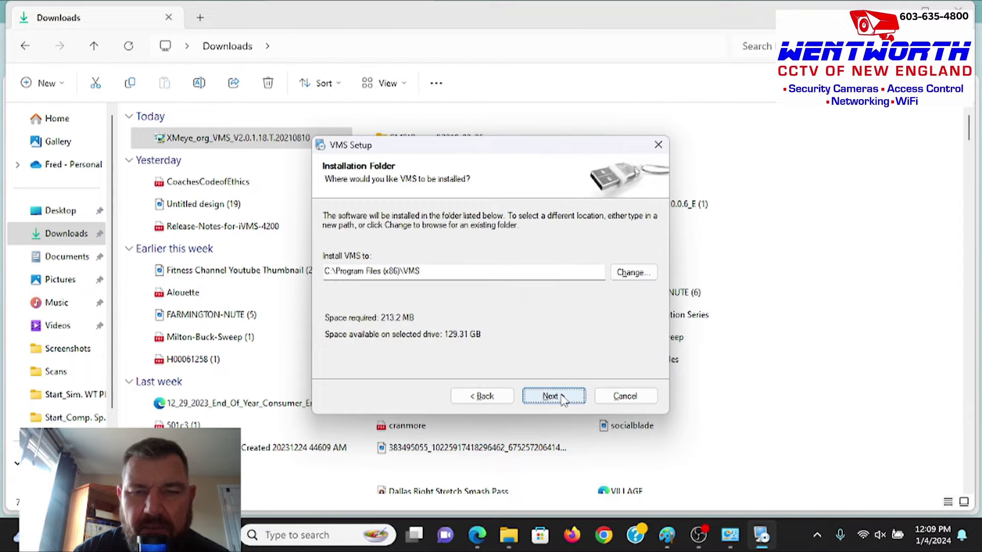
click(552, 397)
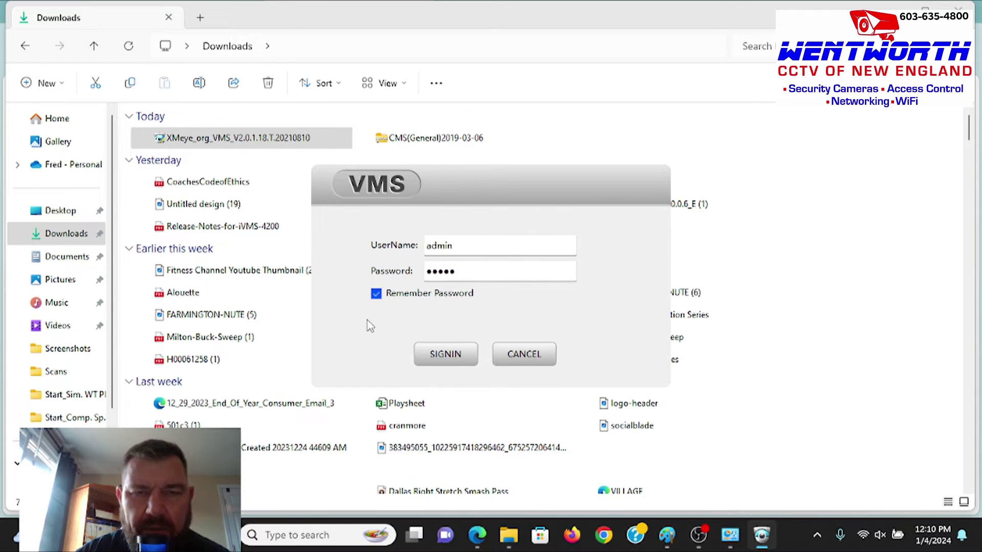
- Sign in to VMS as admin, then maximize and minimize its window
click(445, 354)
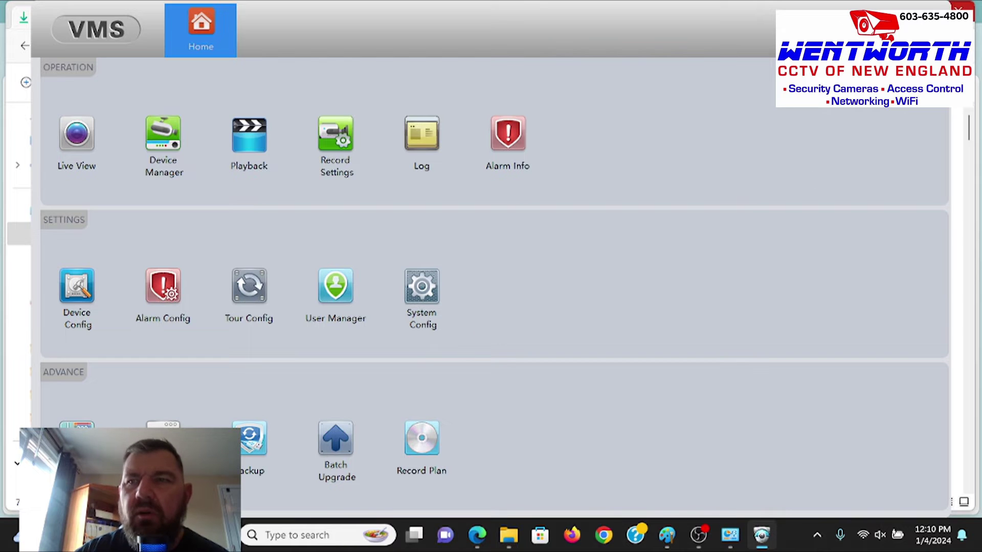
click(934, 10)
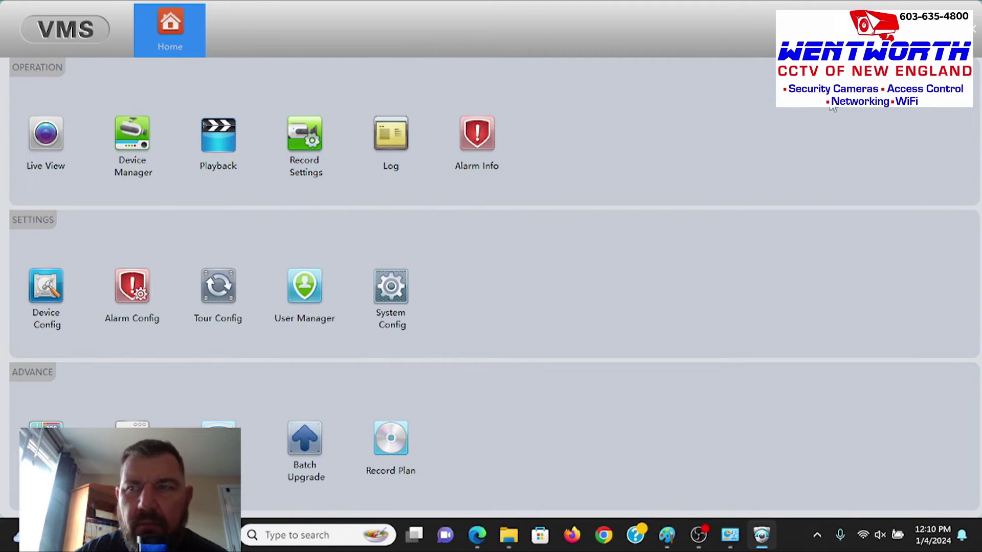
click(954, 8)
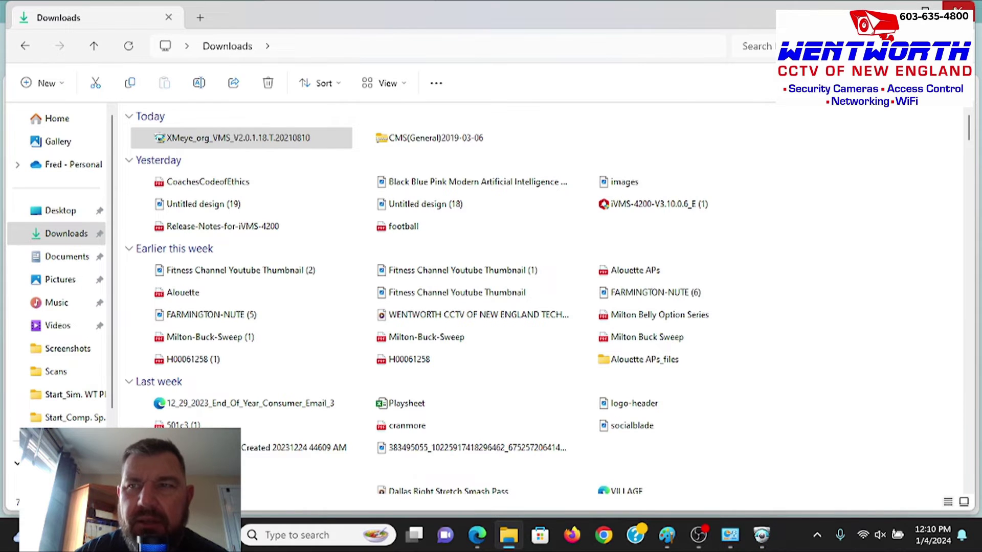
- Close File Explorer and Edge, and move the VMS shortcut to the desktop's centre-right
click(955, 9)
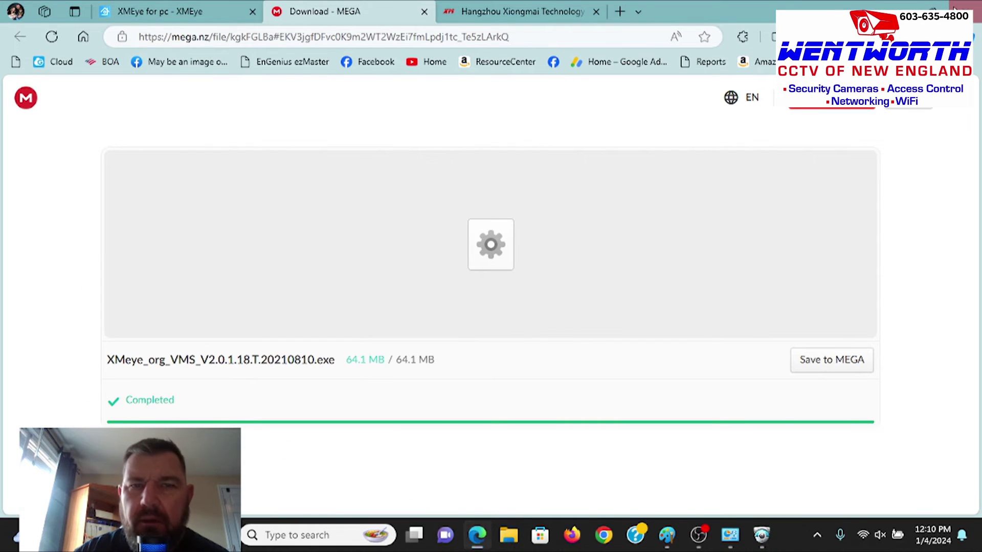
click(955, 8)
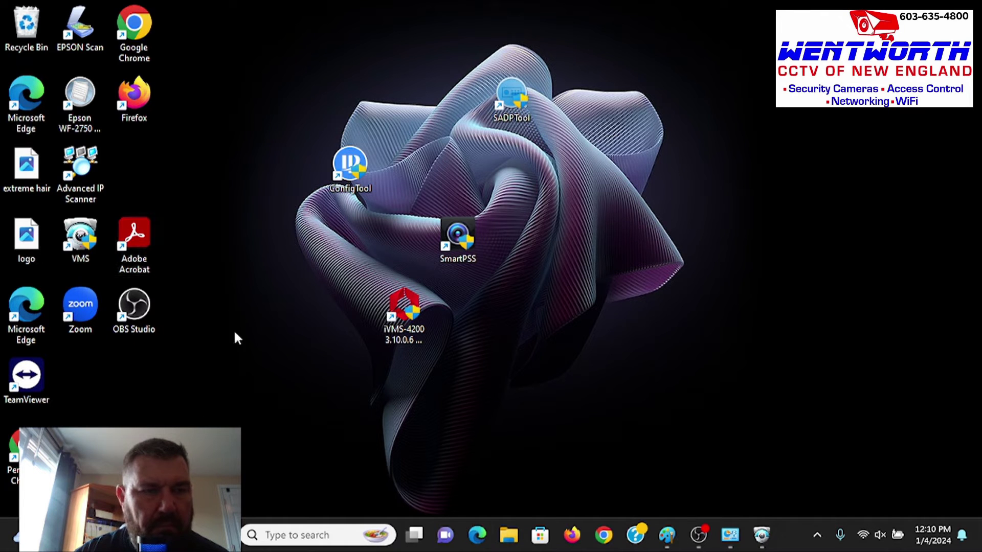
drag(72, 245, 590, 281)
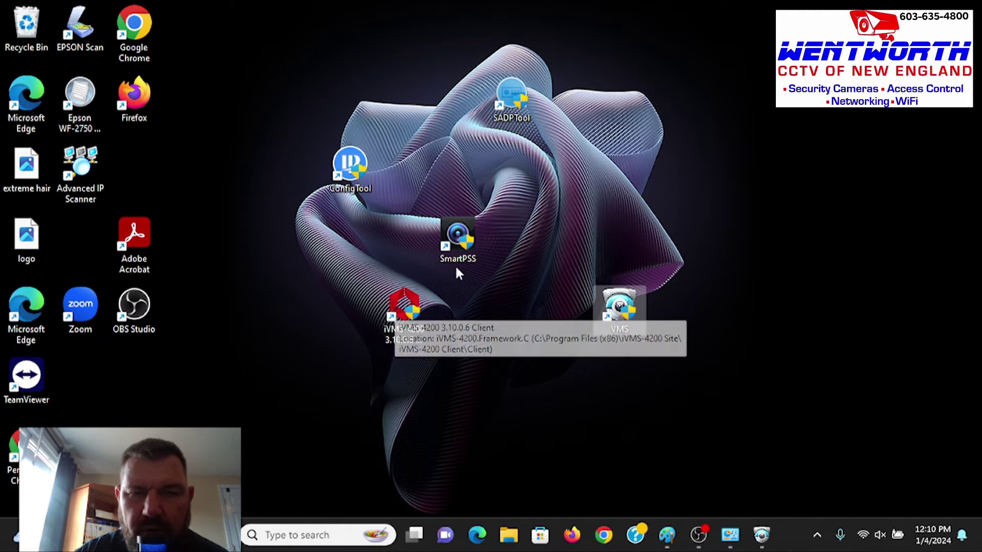
- Launch VMS, search the local network for IPv4 devices in Device Manager, and open Add Device
double_click(621, 310)
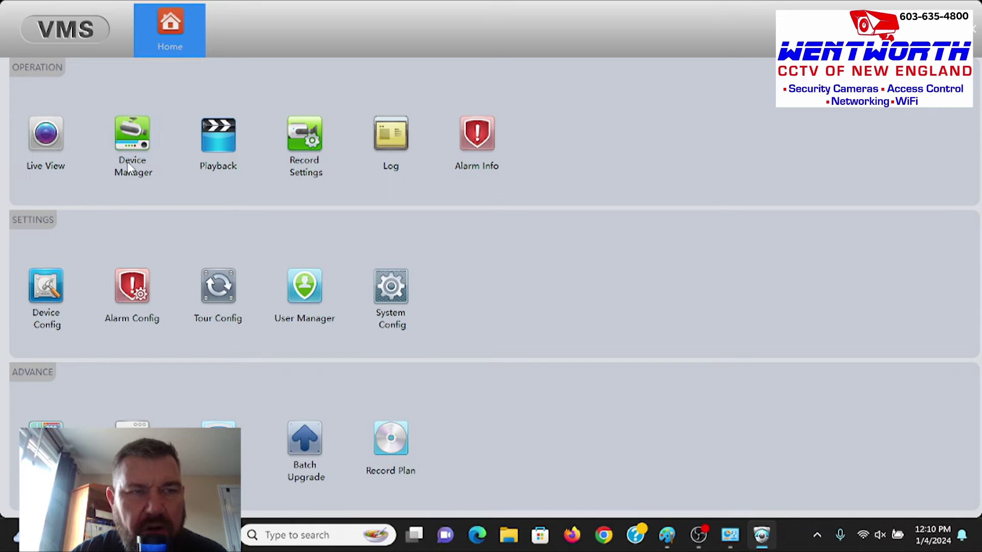
click(137, 132)
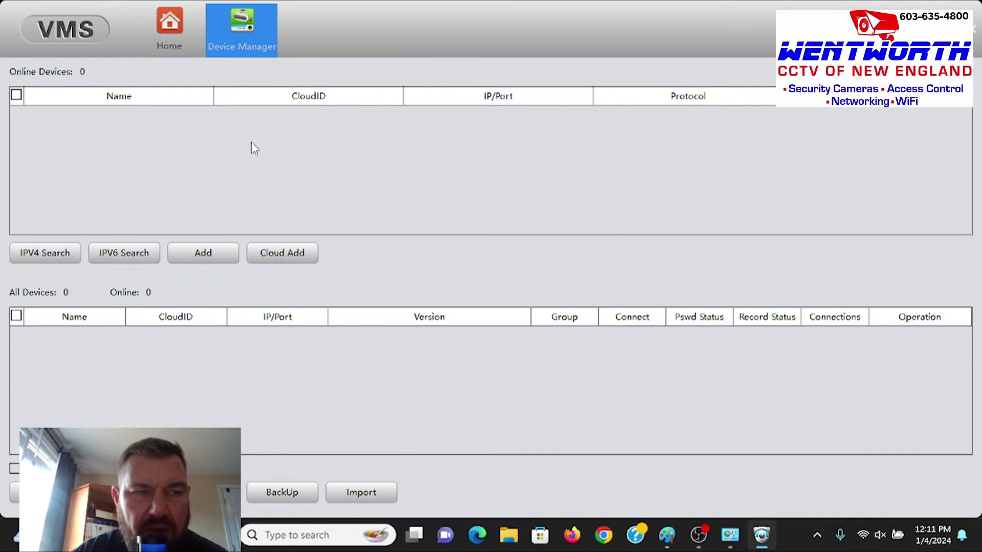
click(38, 257)
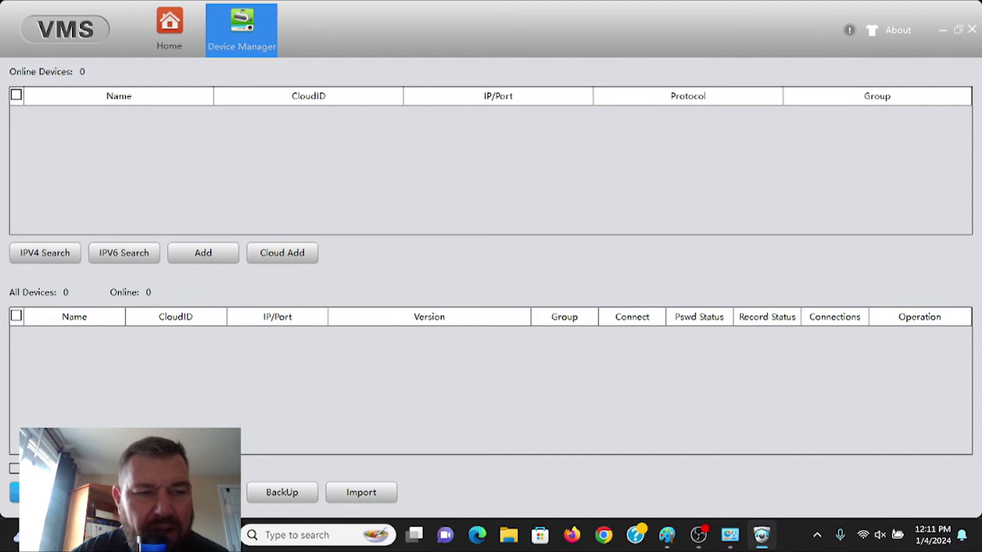
click(15, 493)
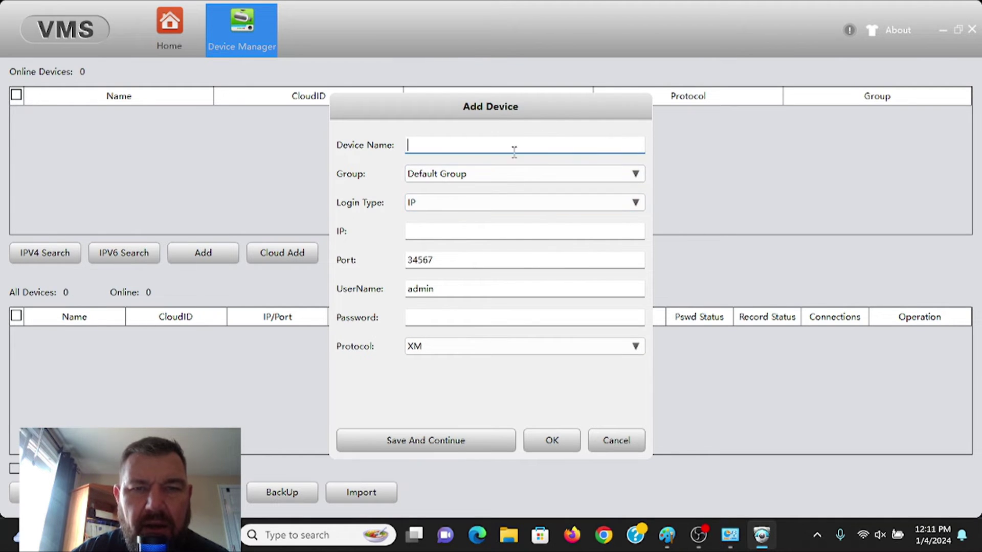
- Add a device named 'demo' using CloudID login with its cloud ID and password, and save it
click(500, 203)
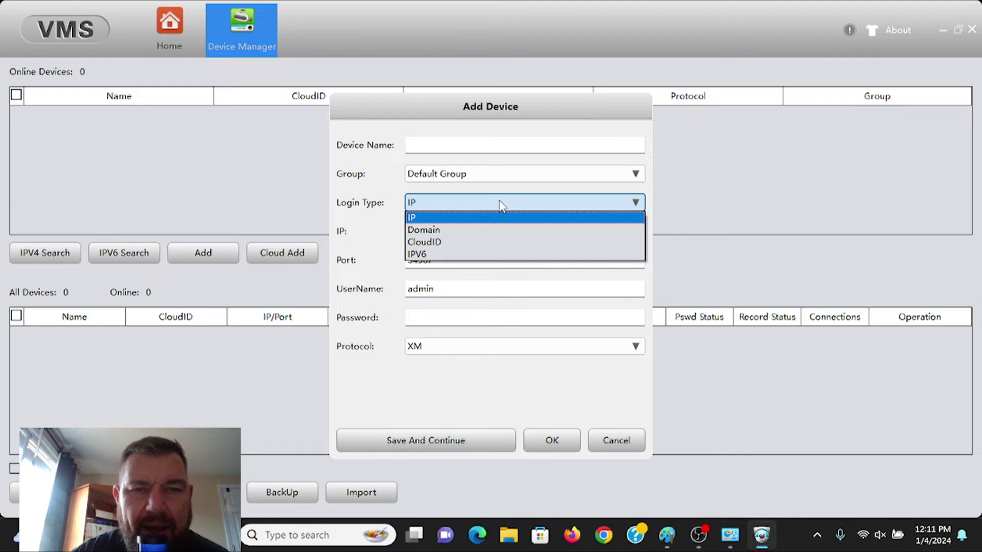
click(439, 244)
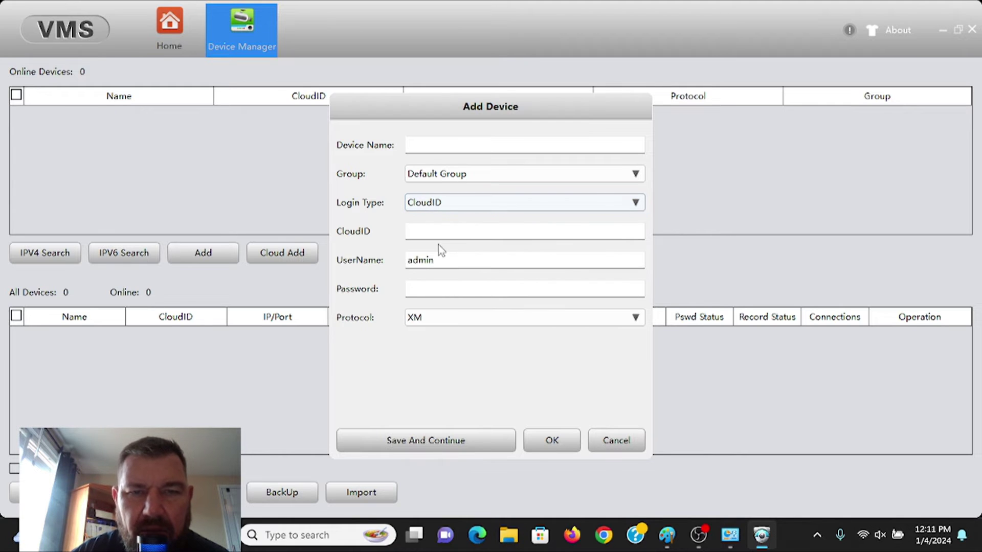
click(454, 145)
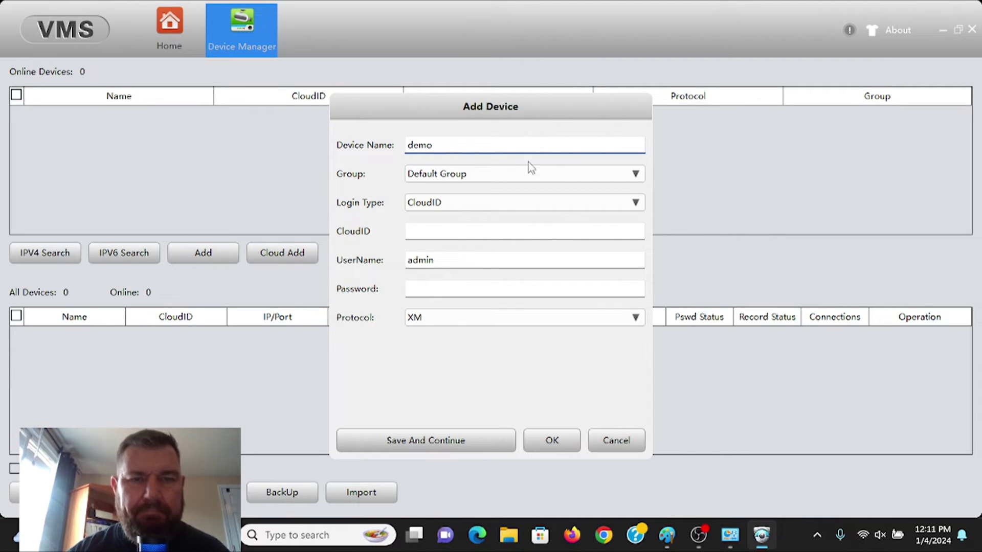
click(471, 233)
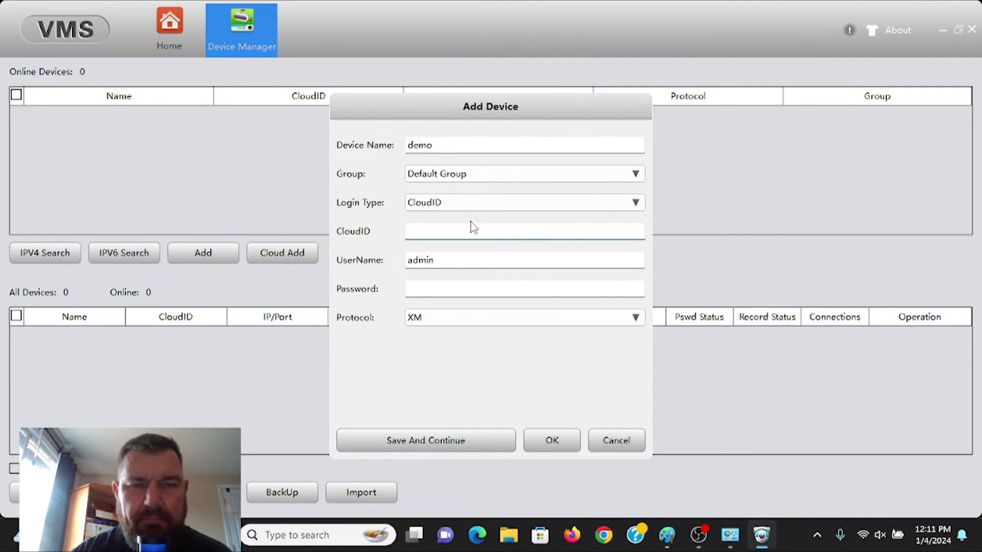
click(459, 228)
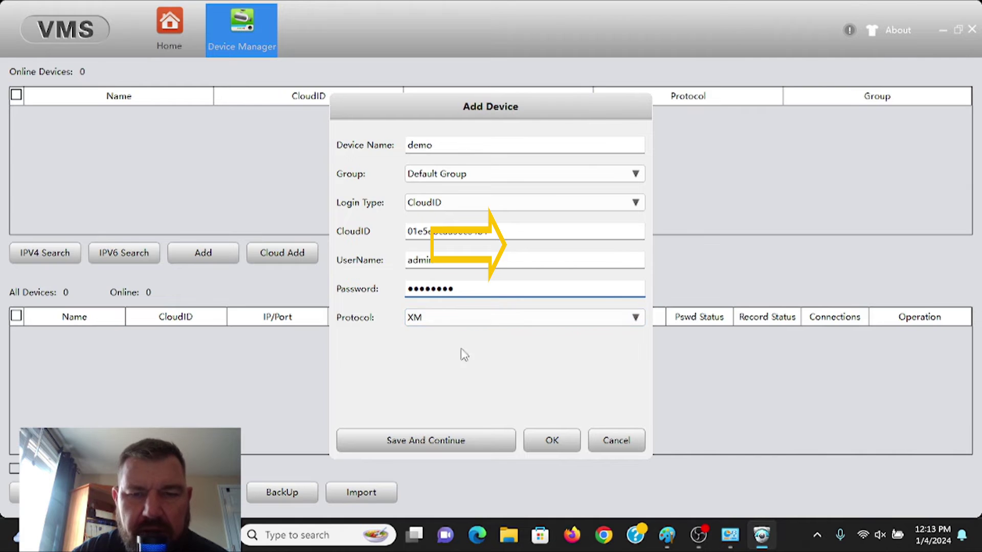
click(422, 441)
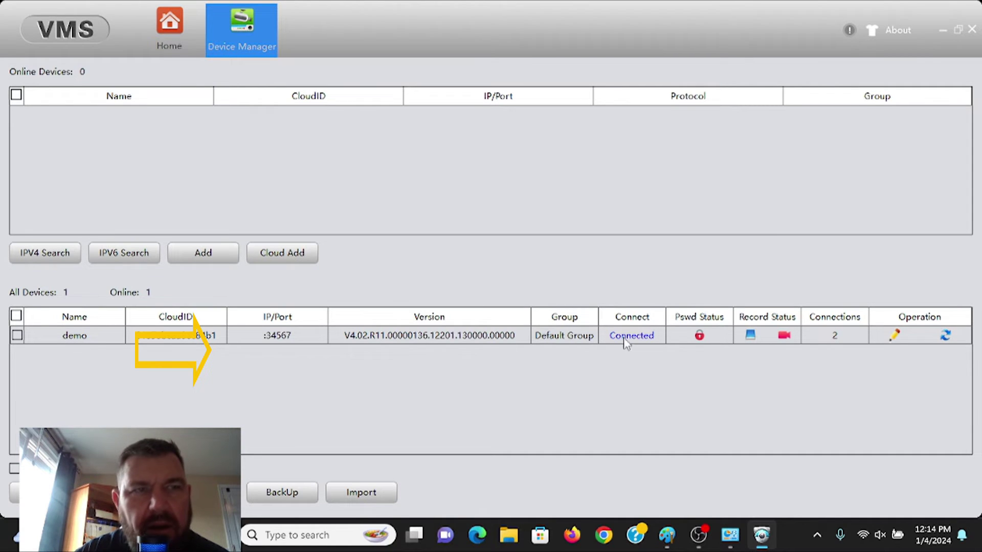
- Open Live View and show the Driveway feed, enlarging it then returning to four panes
click(180, 29)
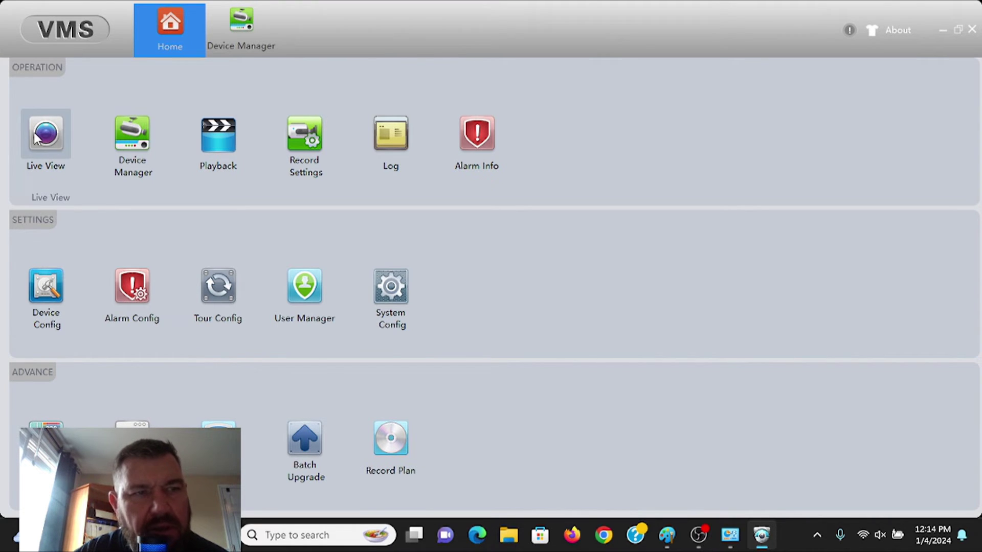
click(53, 138)
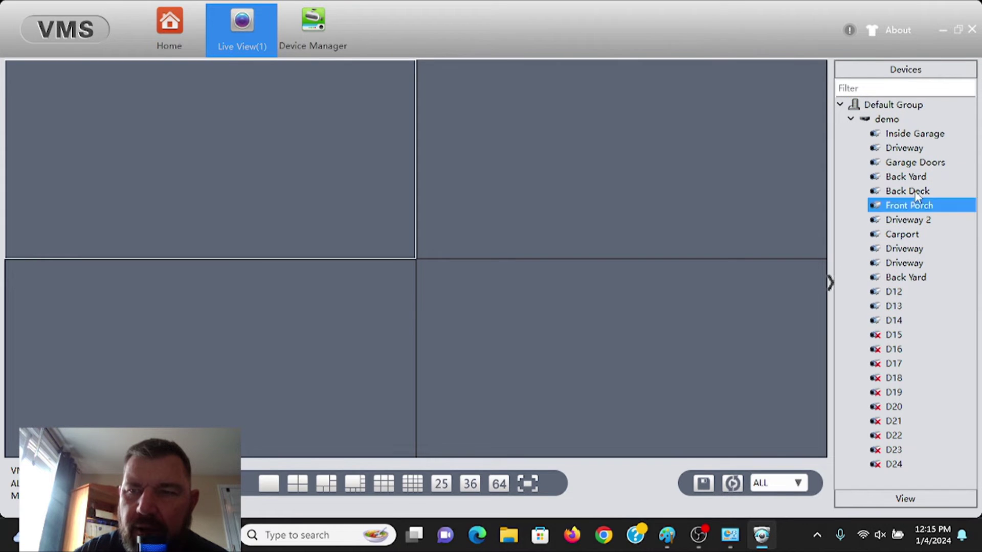
double_click(913, 265)
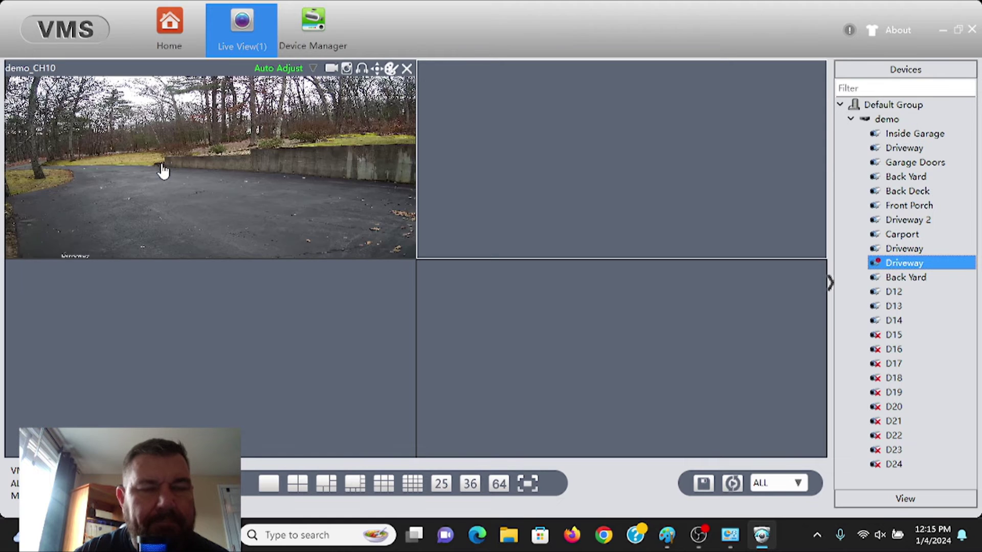
double_click(254, 183)
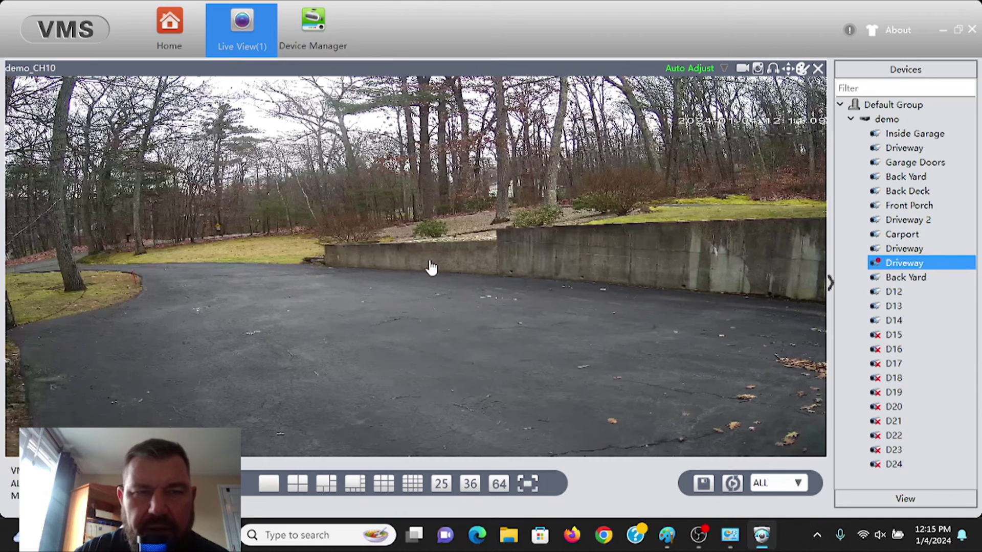
click(297, 483)
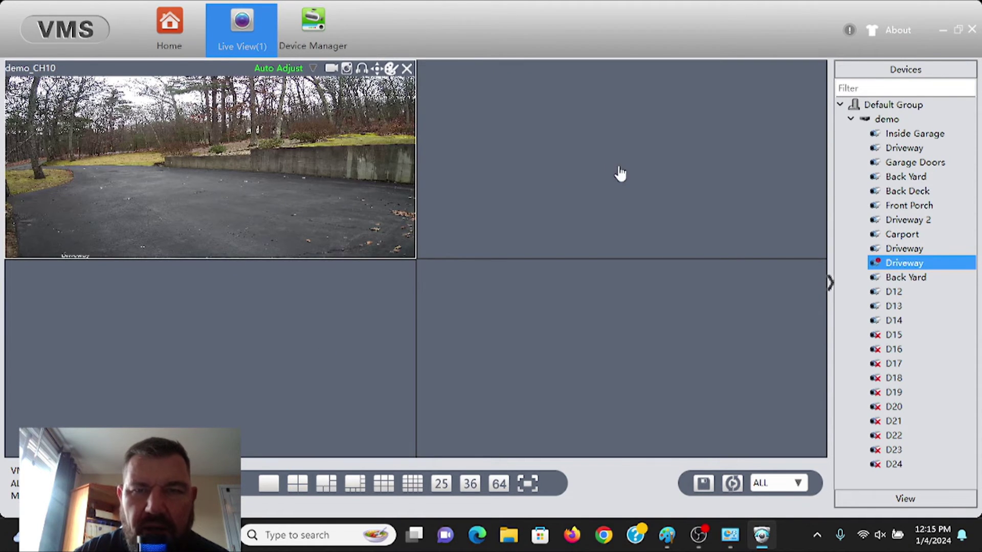
- Show the Back Yard feed in the top-right pane, then close both feeds and Live View
click(585, 152)
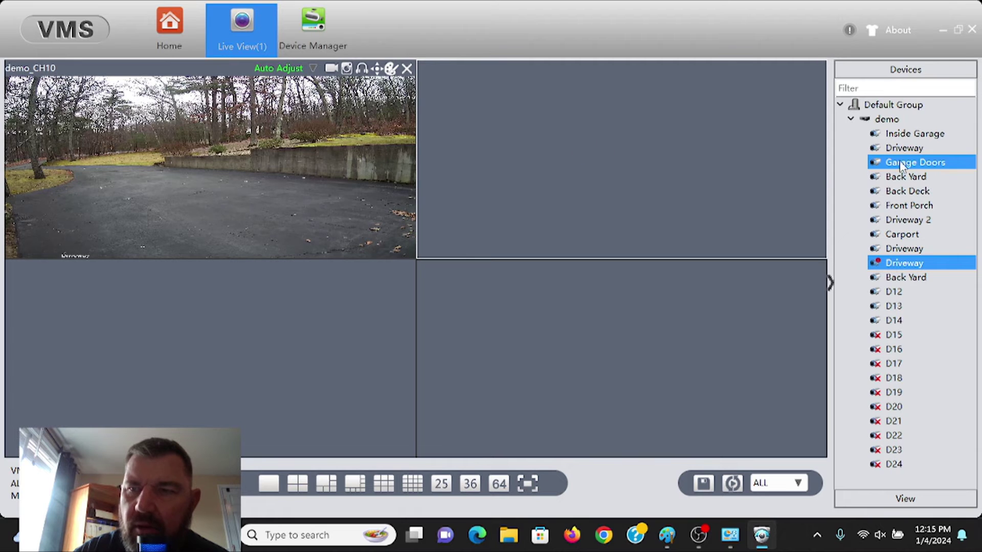
double_click(925, 181)
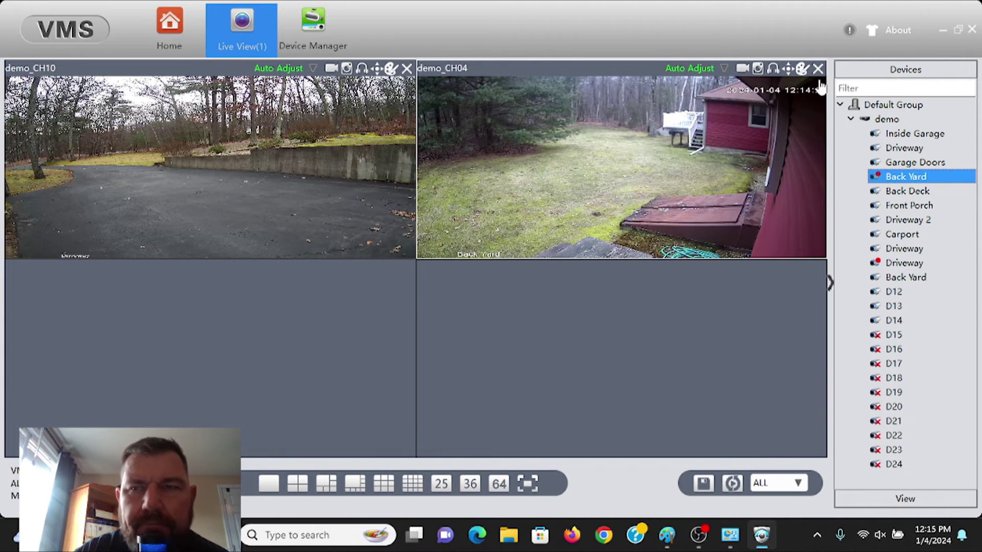
click(817, 67)
click(407, 68)
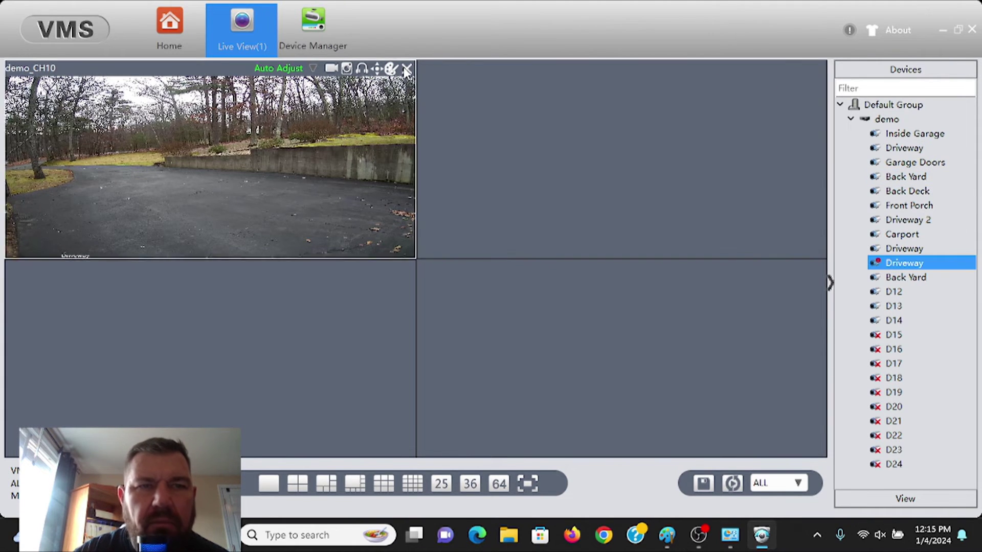
click(270, 11)
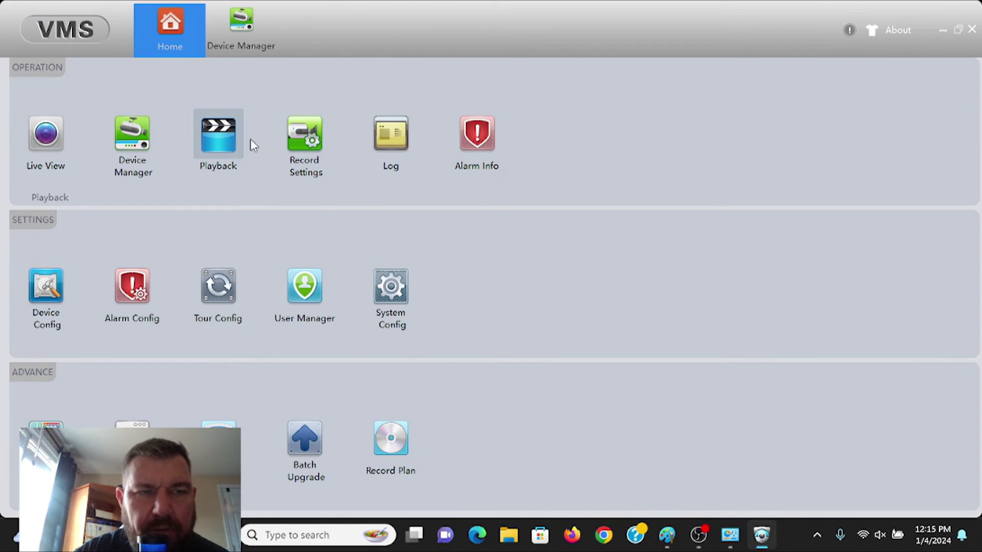
- Open Playback and search the Driveway channel's recordings for 2024-01-04
click(229, 143)
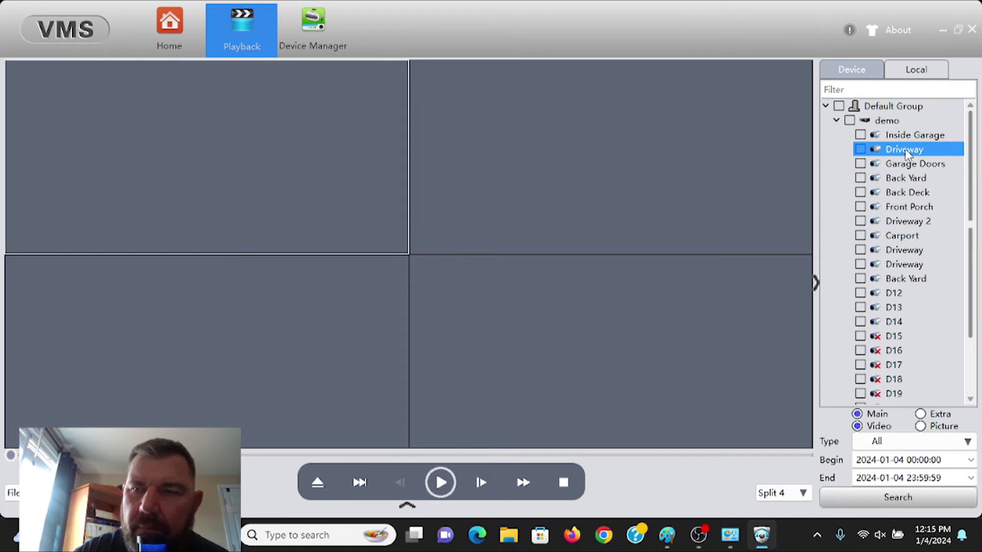
click(860, 264)
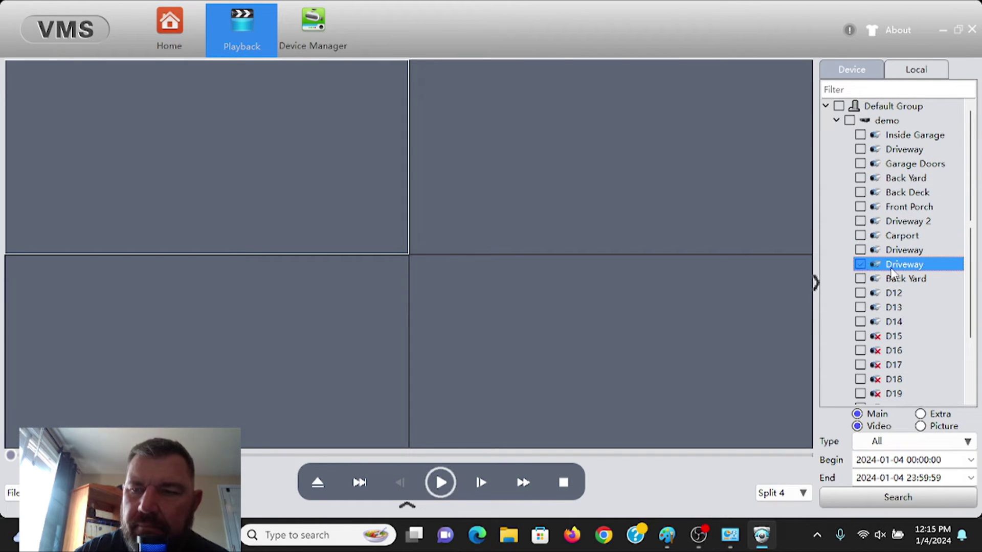
click(861, 265)
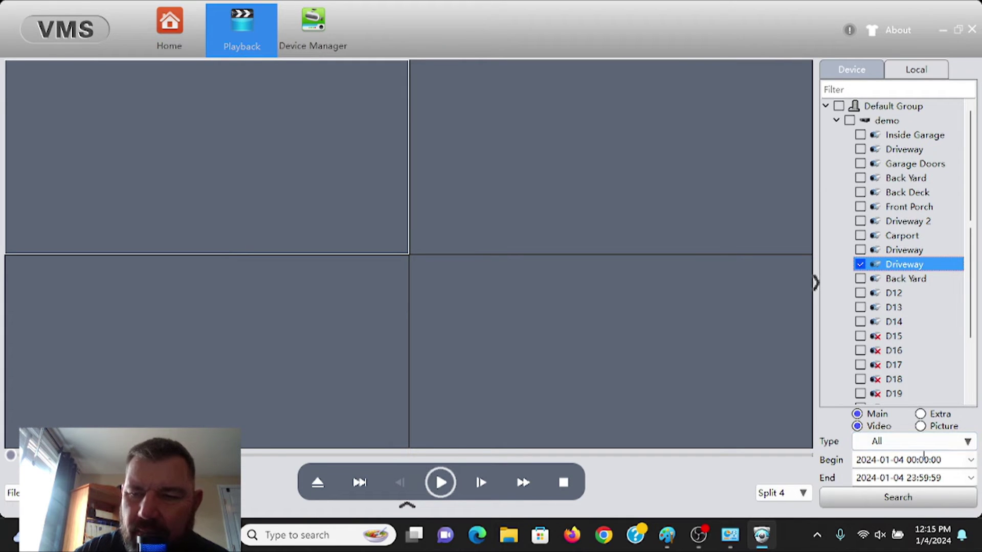
click(894, 496)
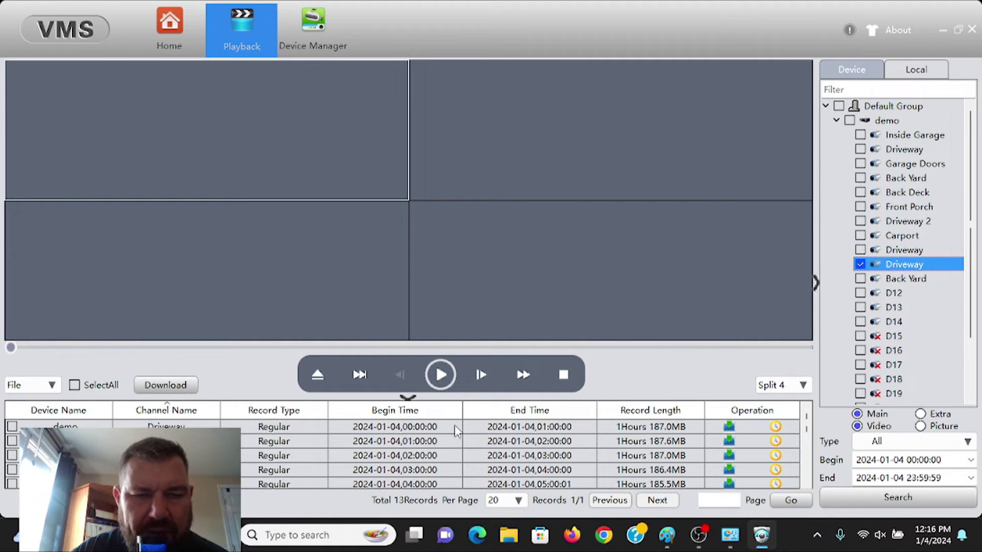
- Review the 13 records found and select the 03:00–04:00 recording
scroll(455, 452, down, 3)
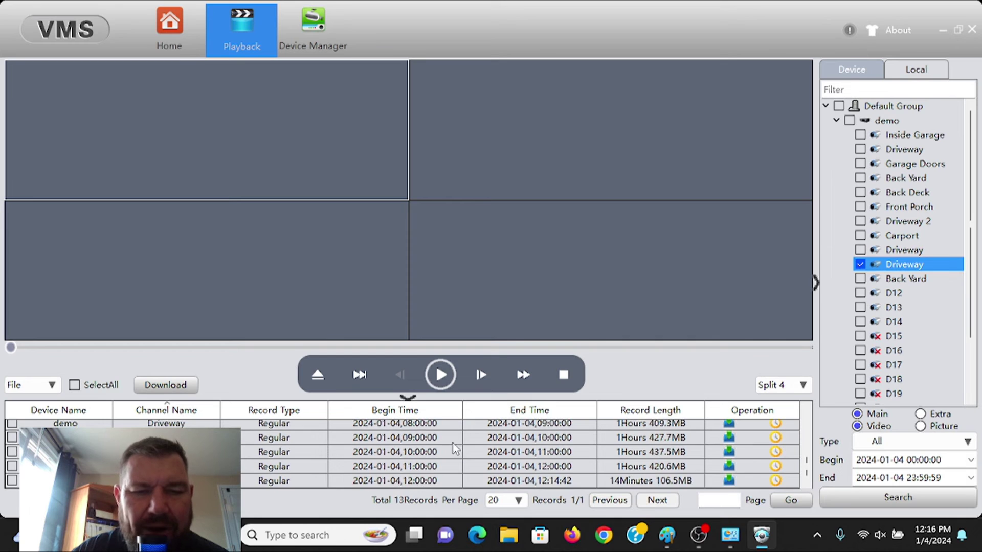
scroll(455, 449, up, 3)
scroll(456, 449, down, 2)
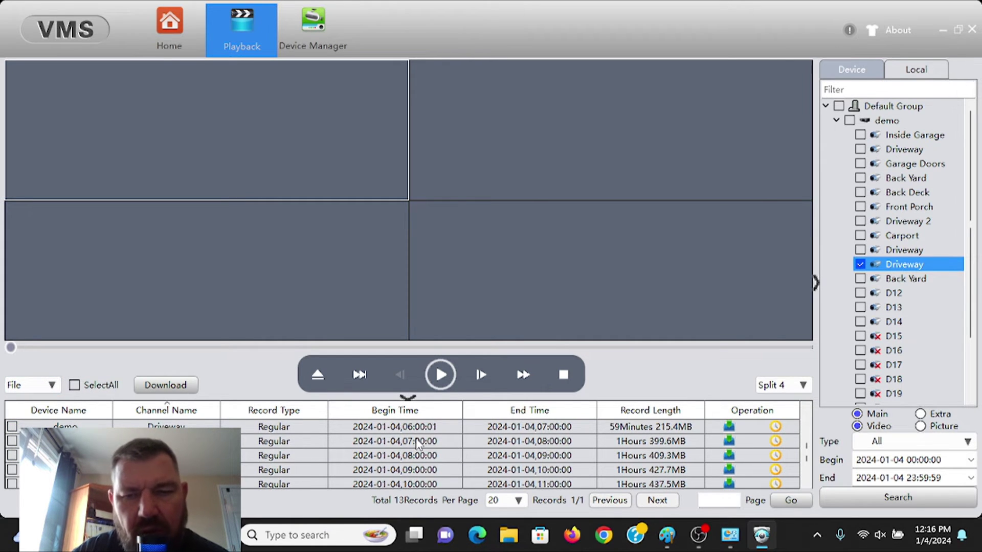
scroll(422, 448, down, 1)
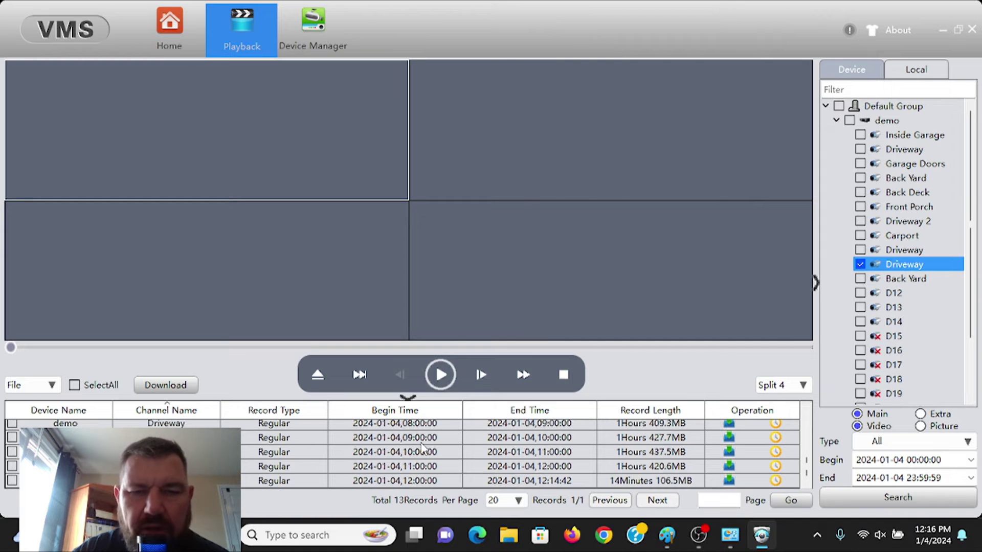
scroll(421, 448, up, 4)
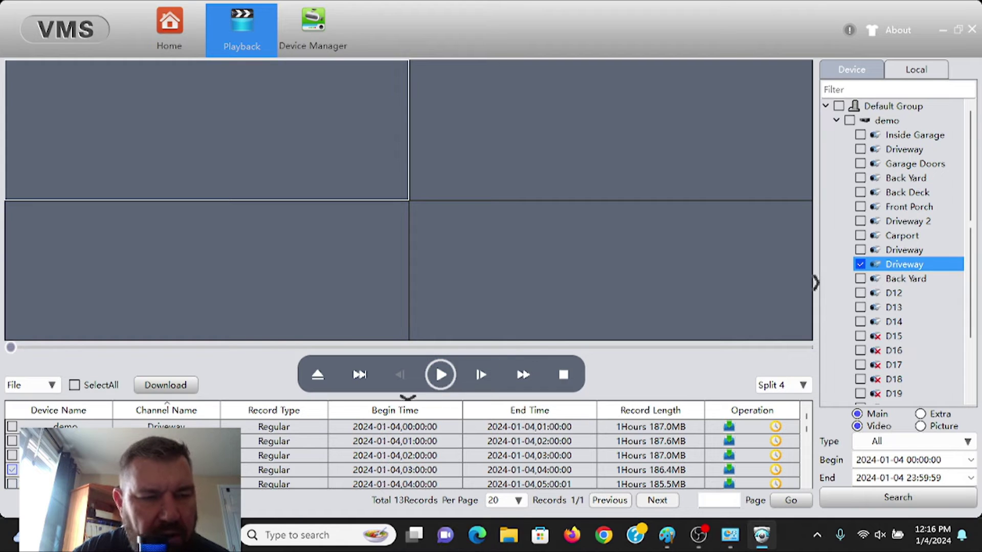
click(11, 471)
- Play the Driveway 03:00 recording enlarged to one full pane and pause it at about 03:00:16
click(439, 374)
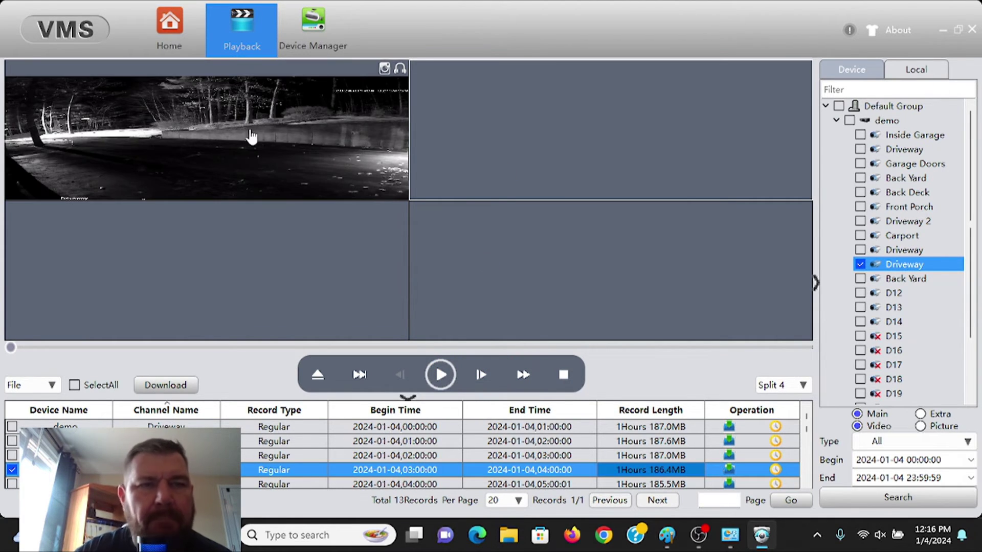
click(274, 138)
double_click(274, 138)
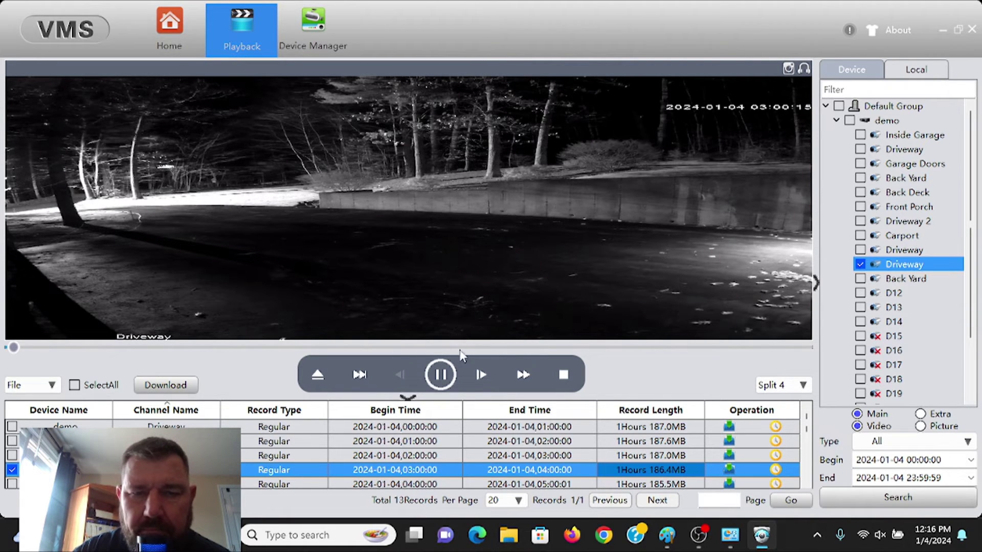
click(440, 374)
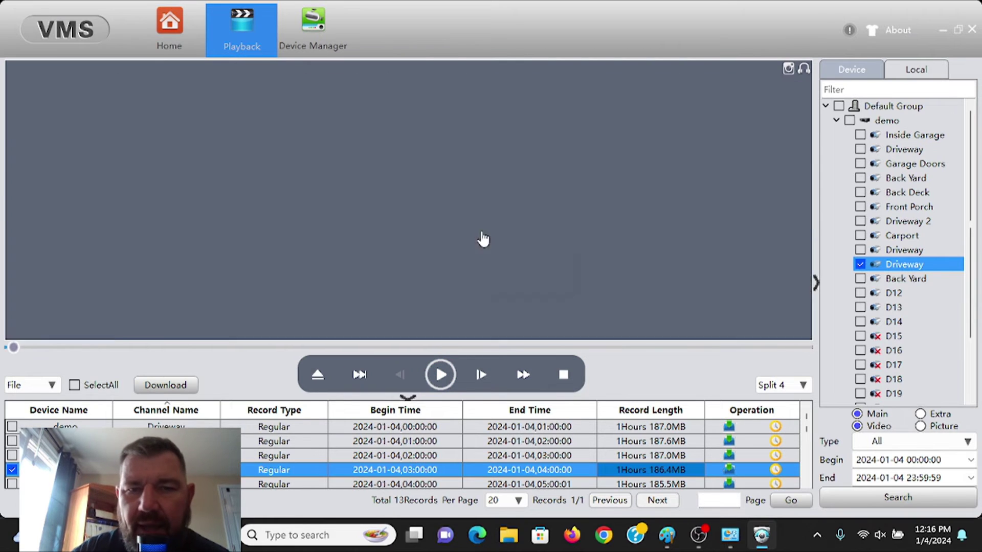
- Take a Snapshot of the paused Driveway frame from the video's context menu and save the BMP
right_click(482, 237)
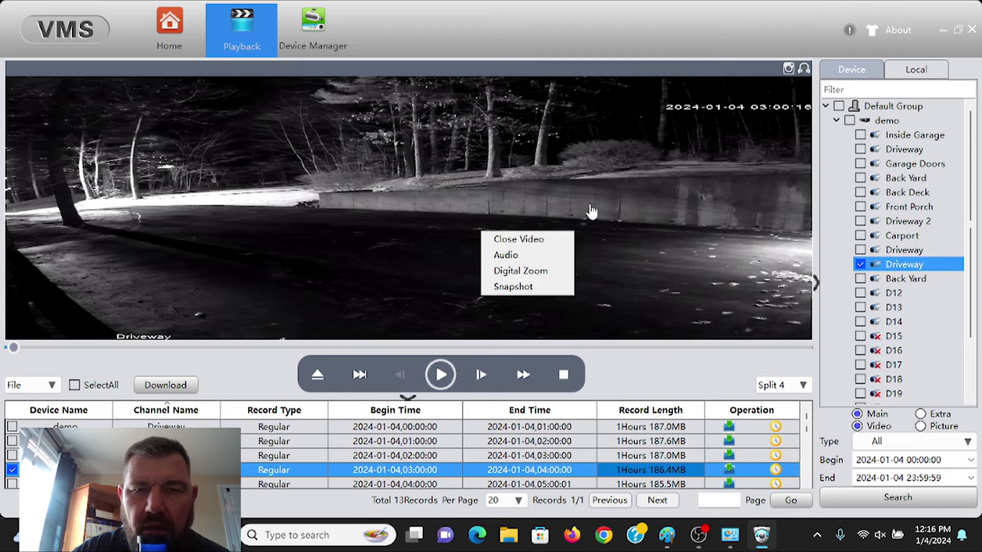
click(594, 170)
right_click(404, 218)
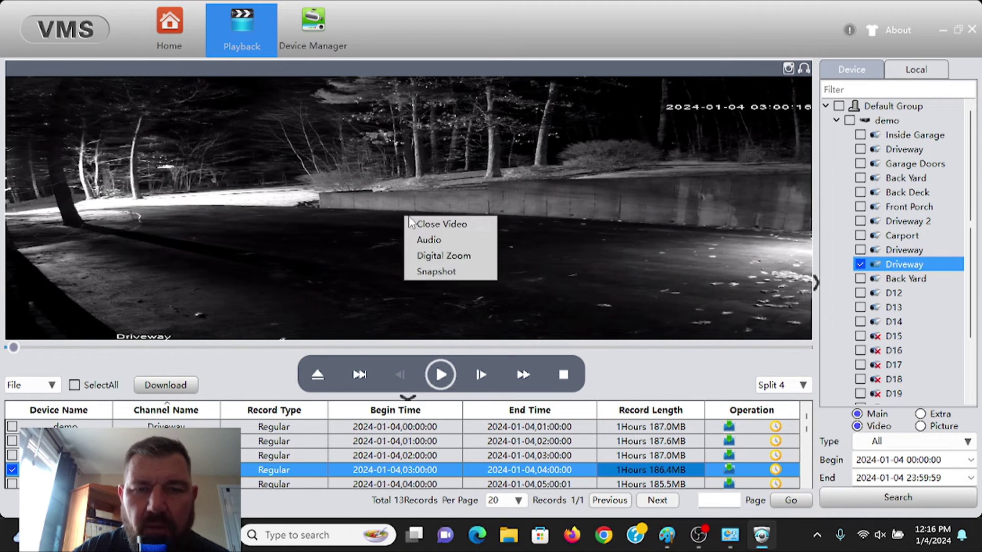
click(461, 271)
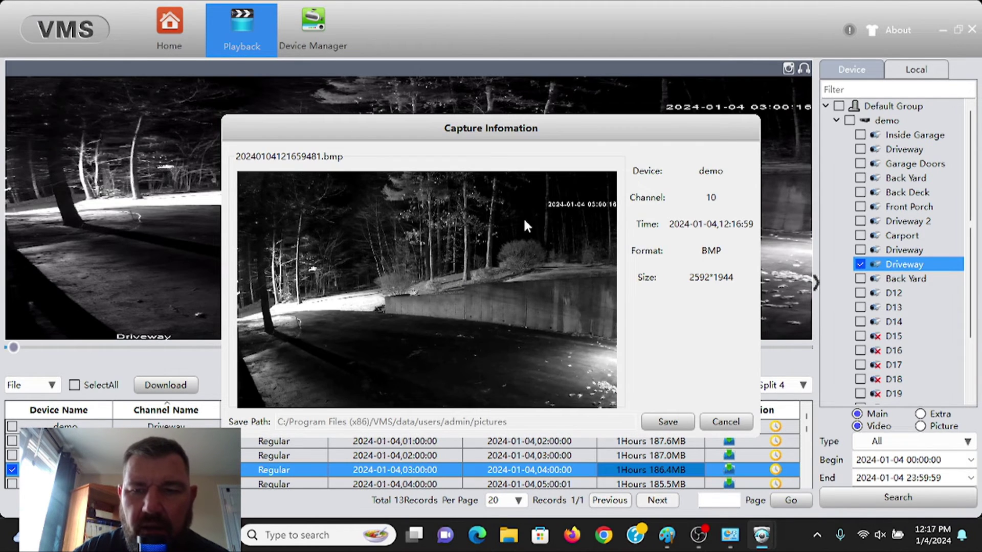
click(668, 423)
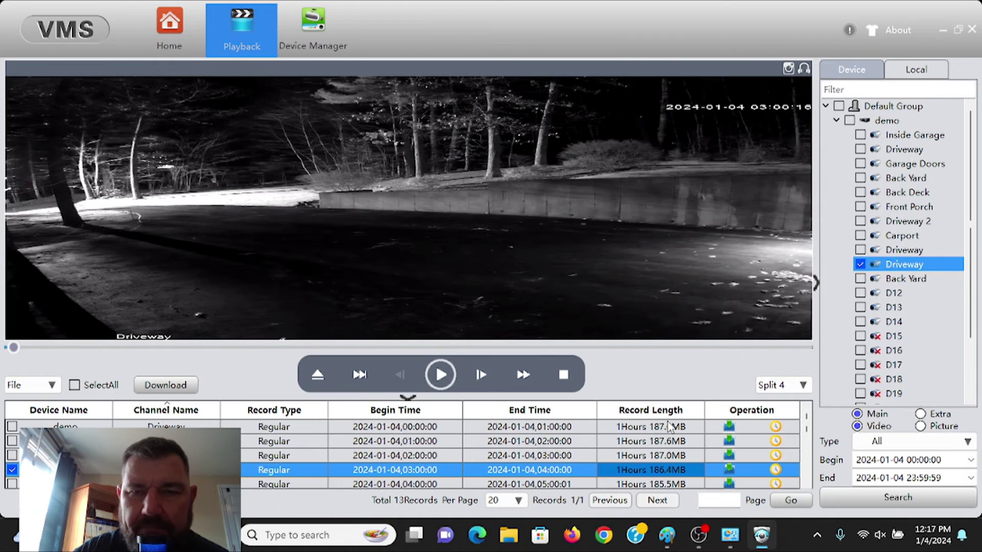
- Capture a second snapshot with the camera icon and cancel it without saving
right_click(454, 237)
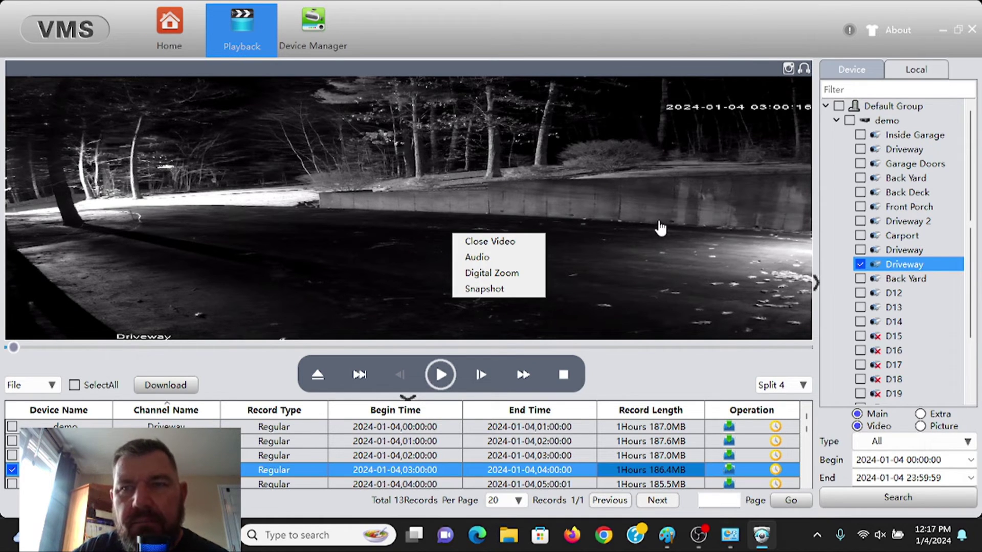
click(613, 301)
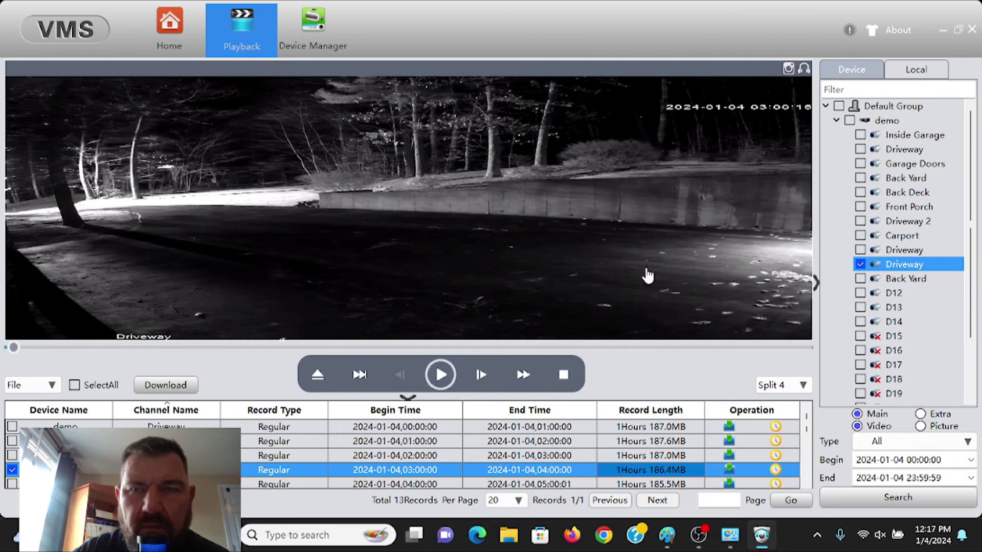
click(789, 69)
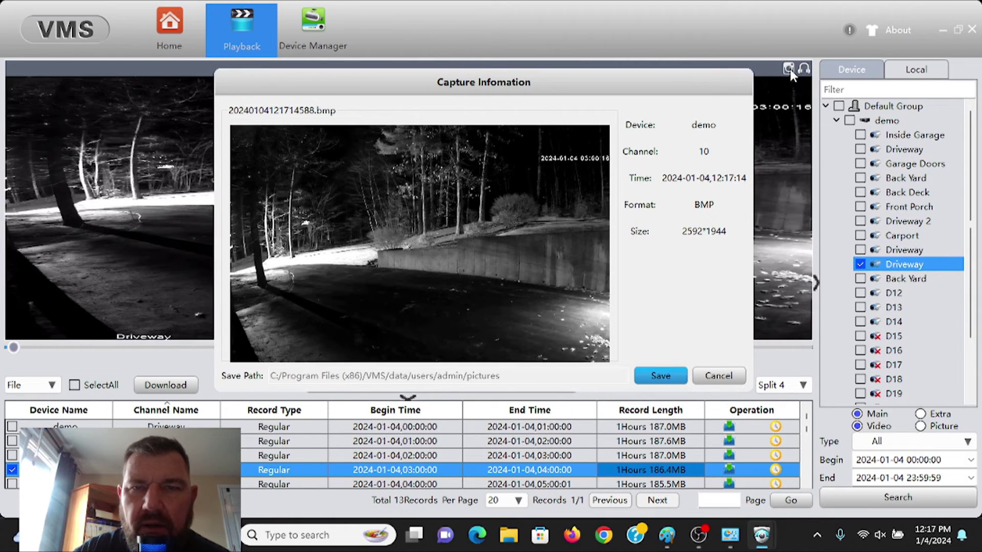
click(718, 376)
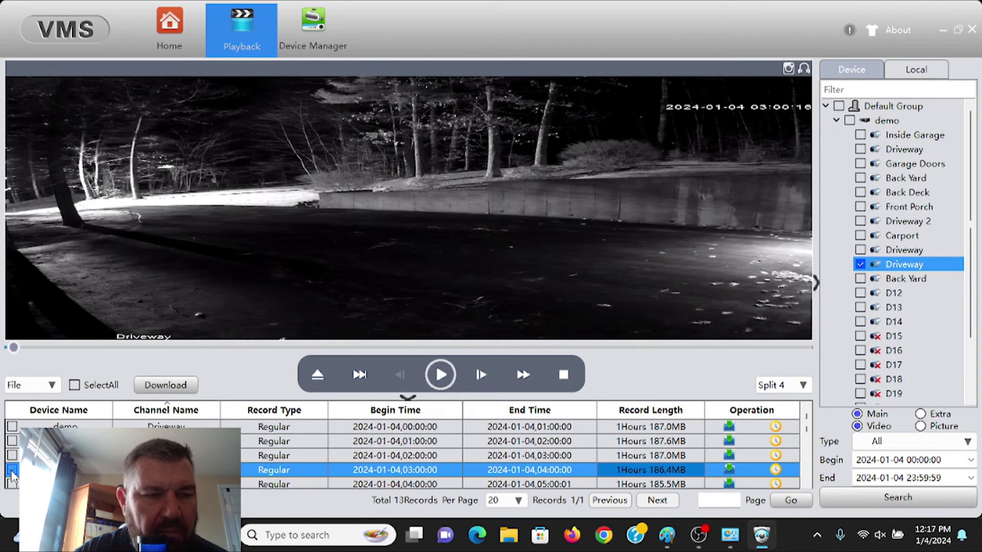
- Download the Driveway 05:00–06:00 recording (95.2MB) and wait for it to reach 100%
click(167, 385)
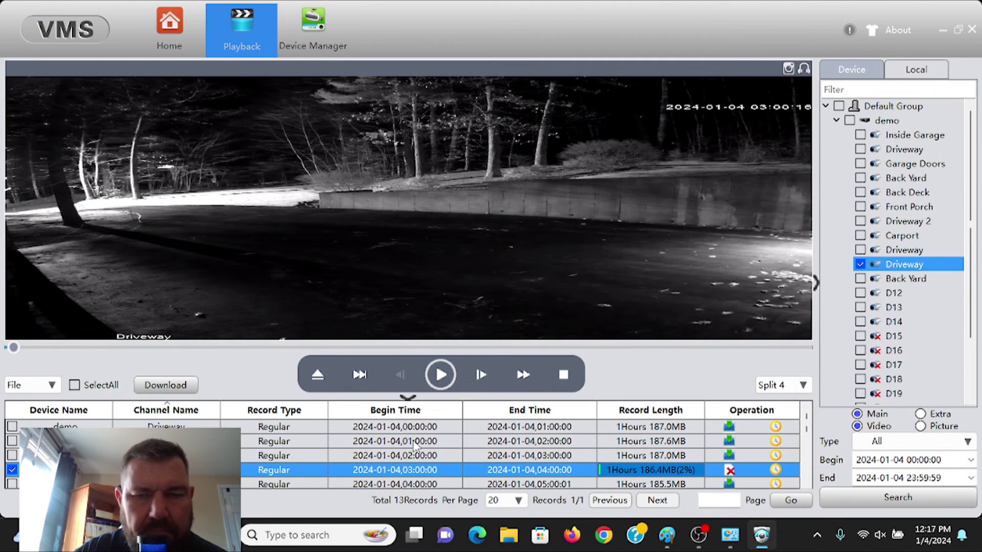
scroll(749, 441, down, 3)
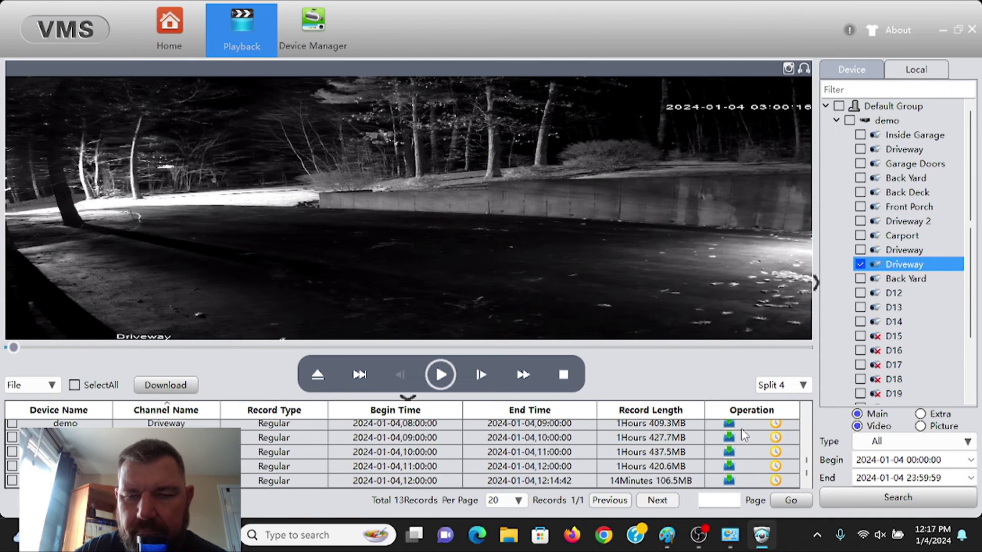
scroll(744, 437, up, 3)
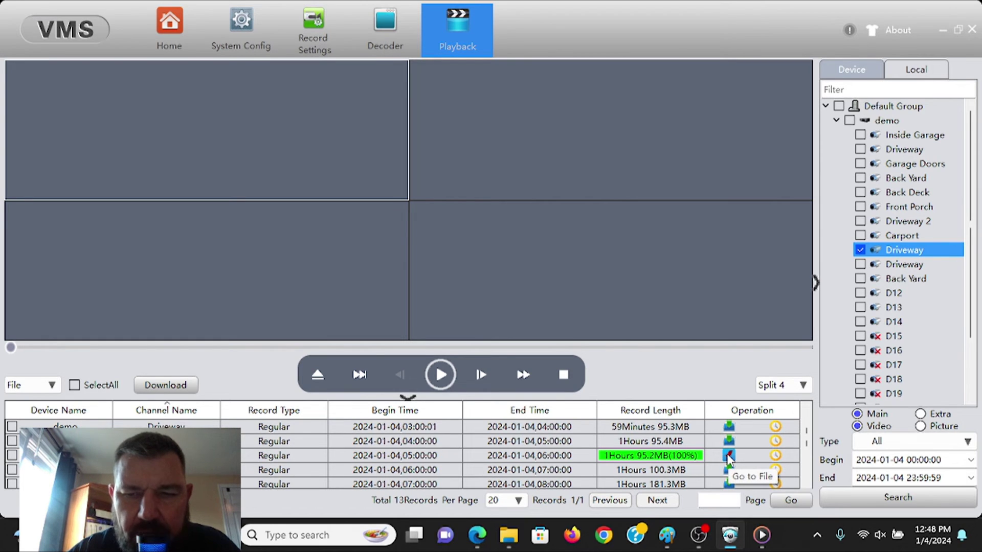
- Go to the downloads folder with demo_9_202414124245.avi, then open and close its Share panel
click(727, 454)
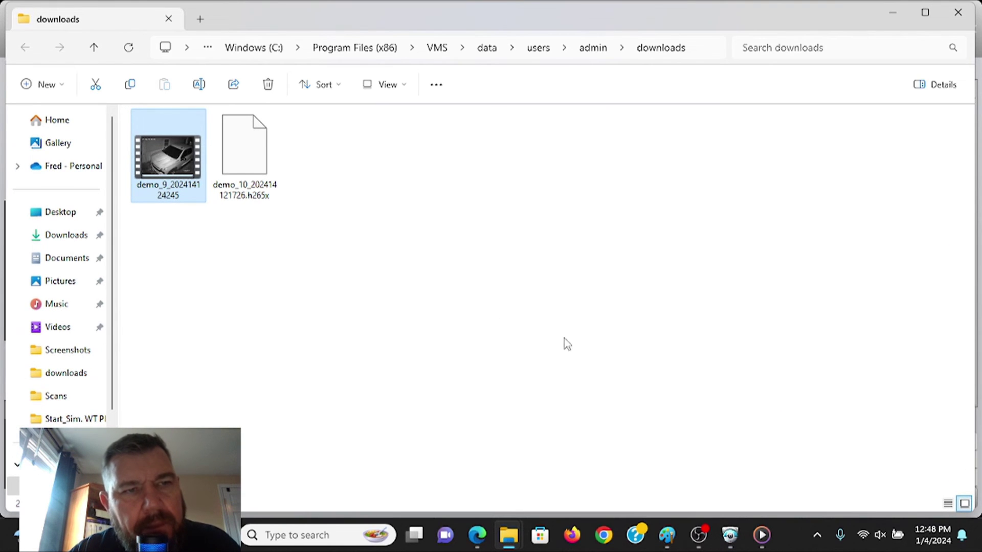
double_click(168, 157)
right_click(169, 157)
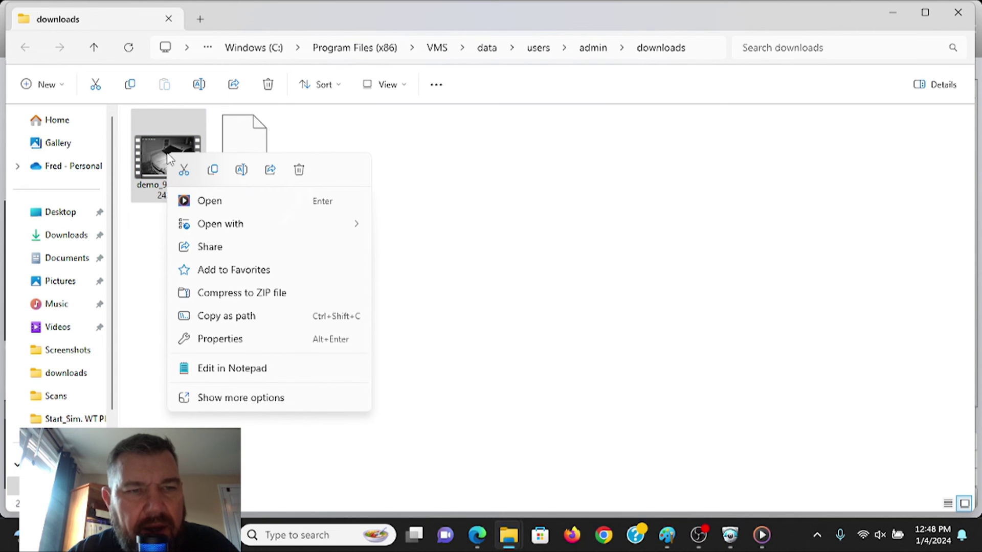
click(210, 247)
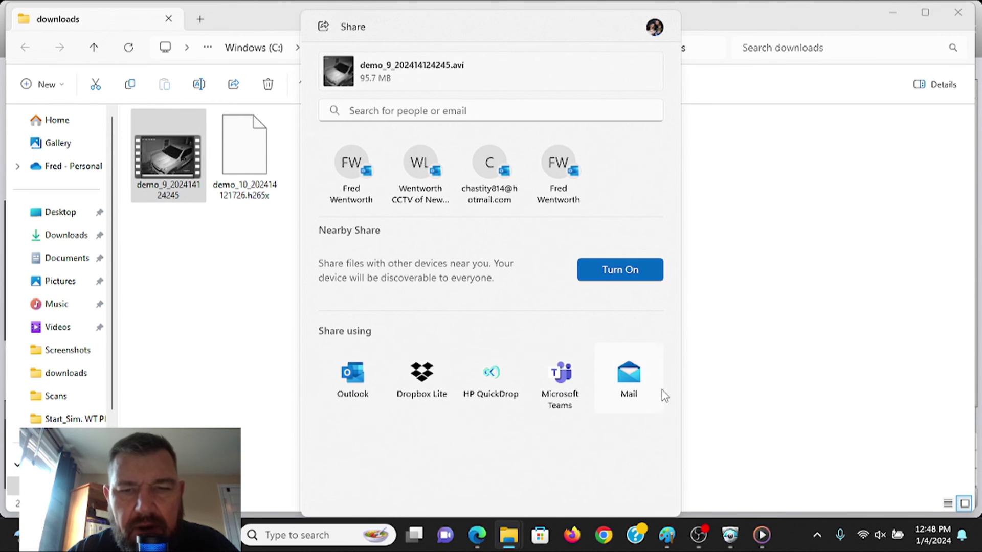
click(764, 189)
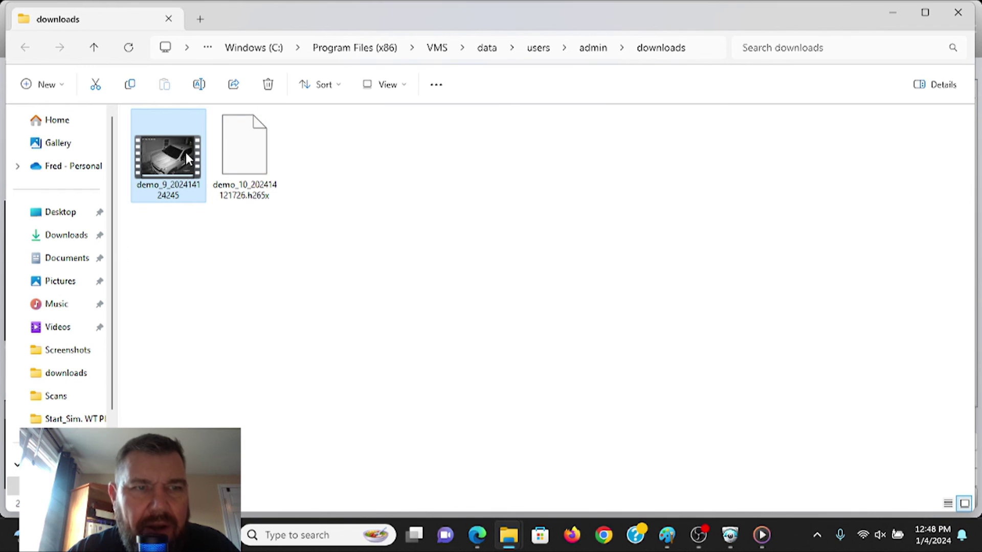
right_click(154, 149)
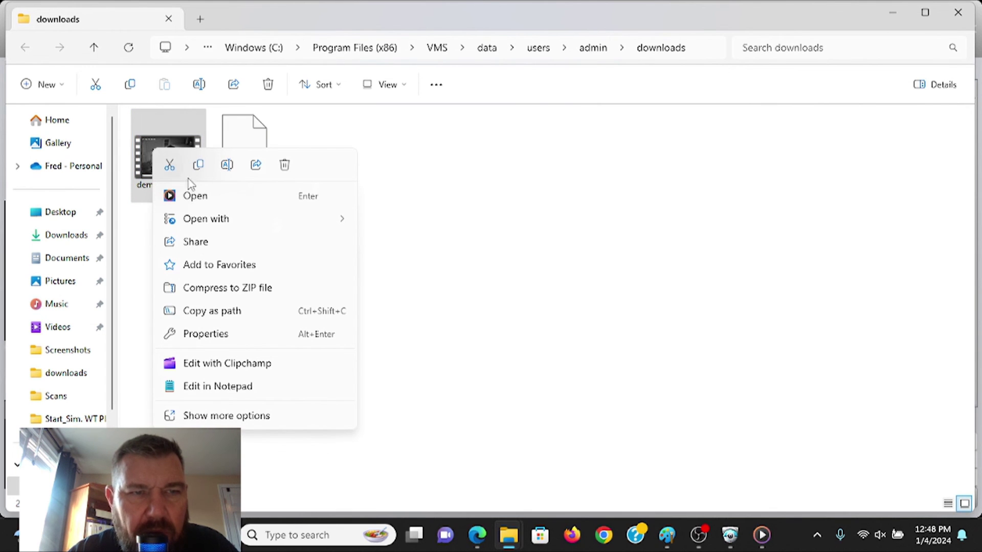
mouse_move(191, 225)
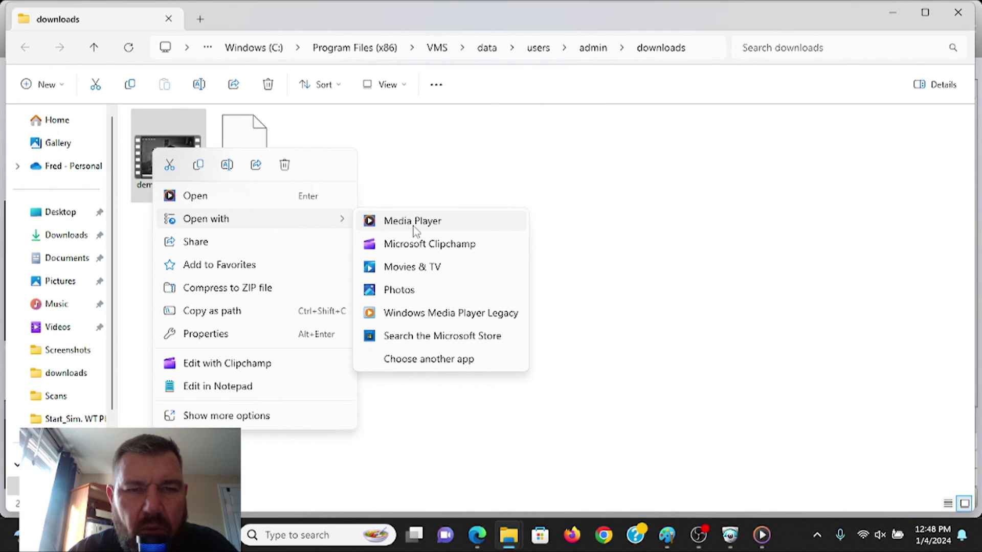
click(432, 221)
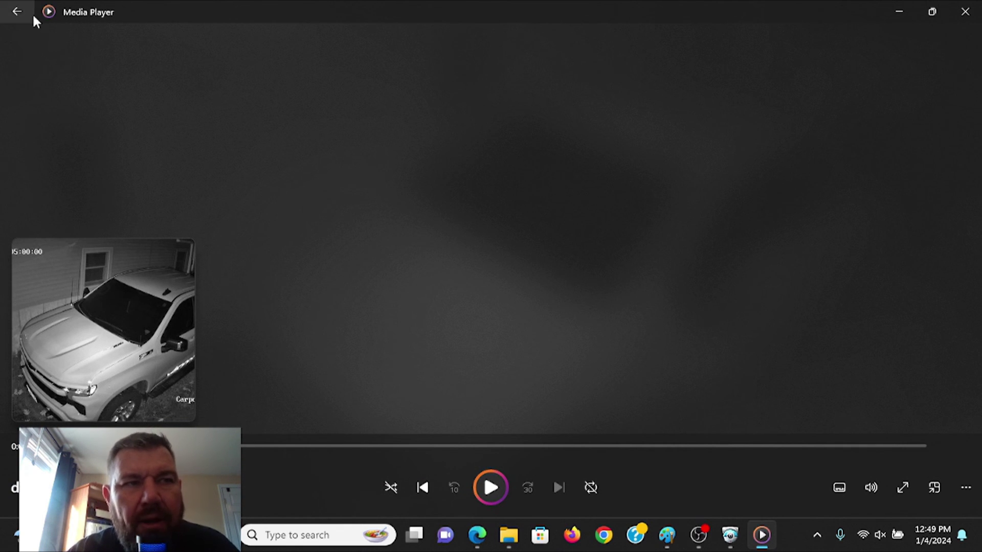
click(12, 17)
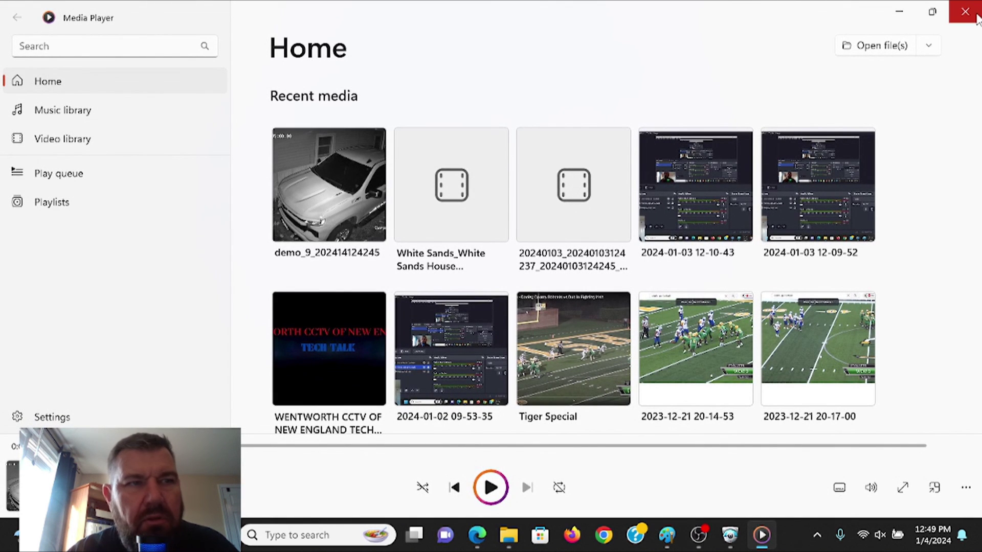
click(965, 12)
- Play demo_9_202414124245.avi in Windows Media Player Legacy and skip ahead to about 09:41
right_click(165, 169)
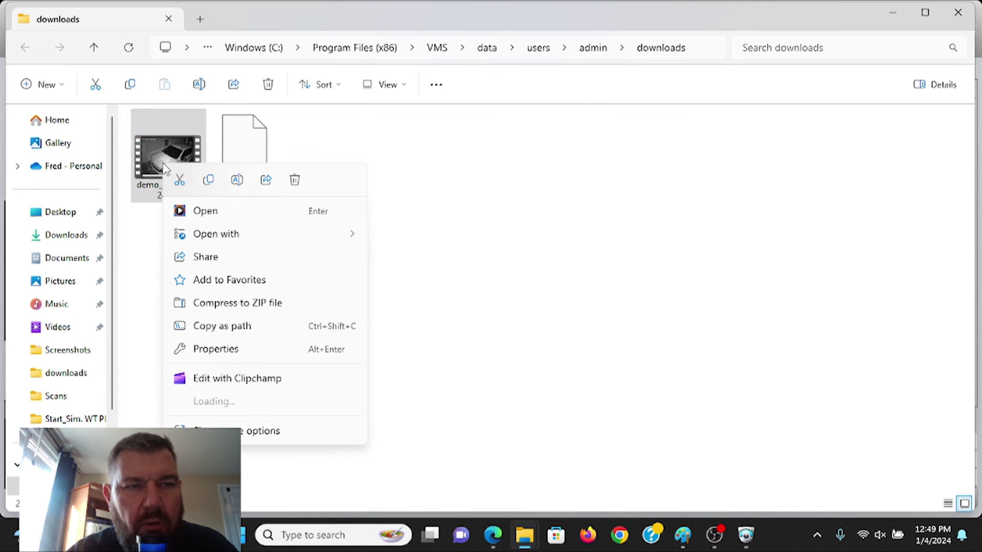
mouse_move(227, 241)
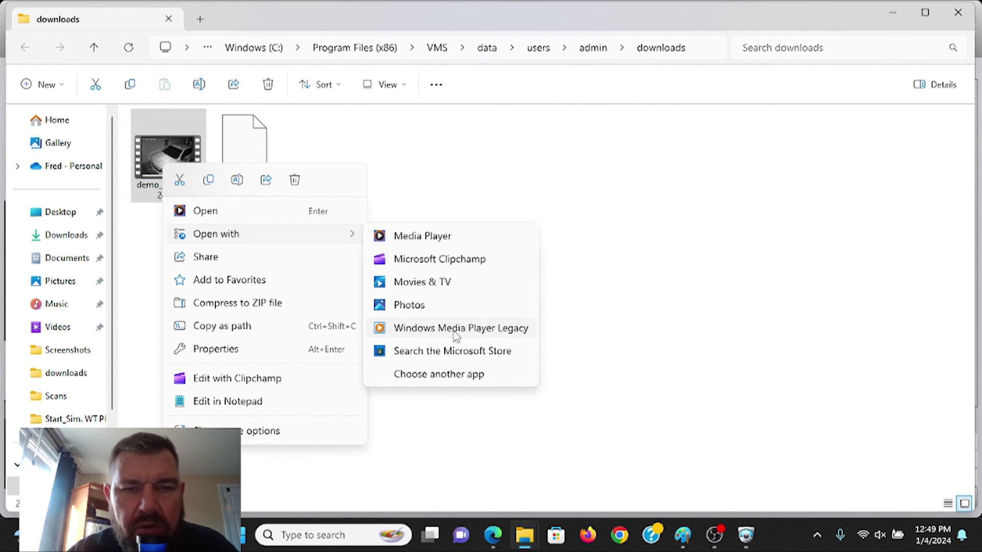
click(501, 336)
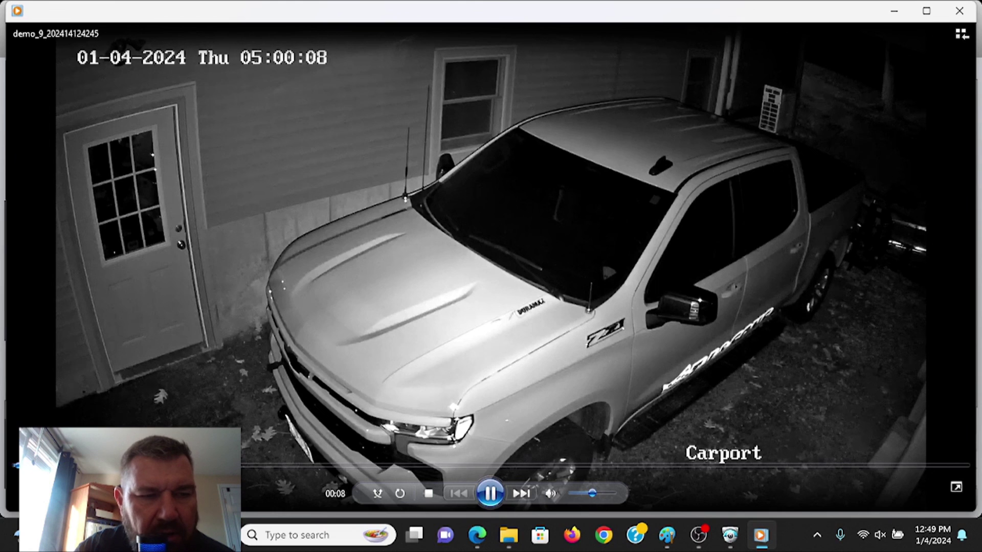
click(356, 466)
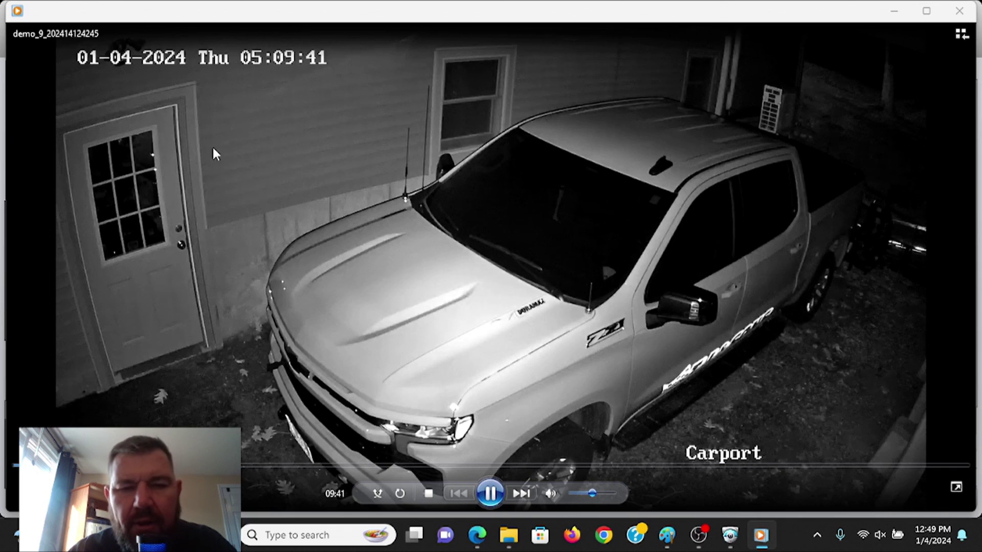
click(894, 11)
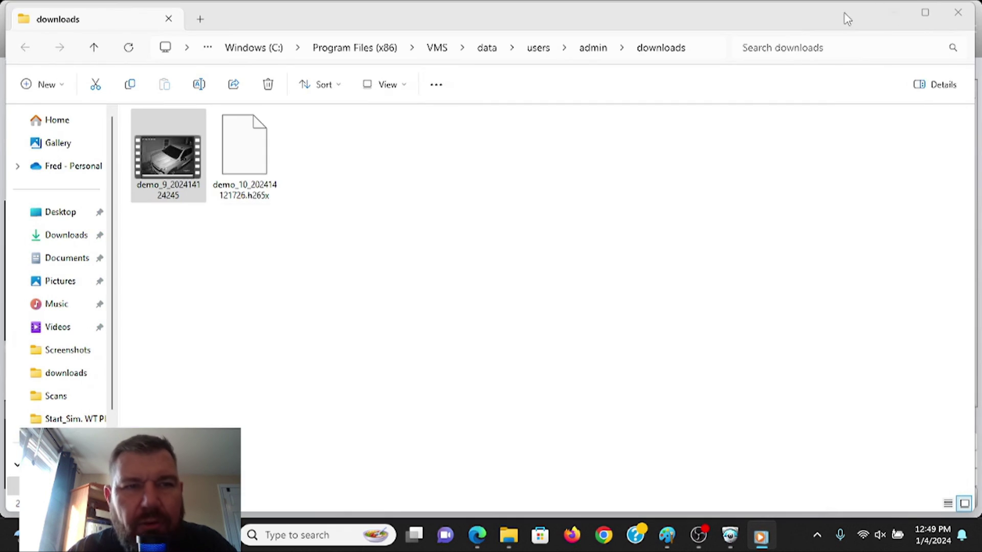
click(160, 168)
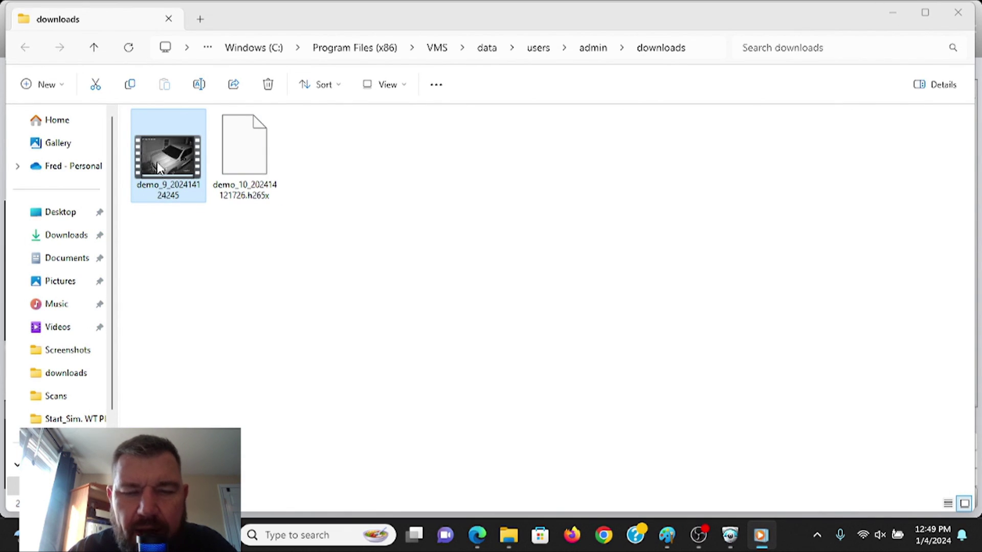